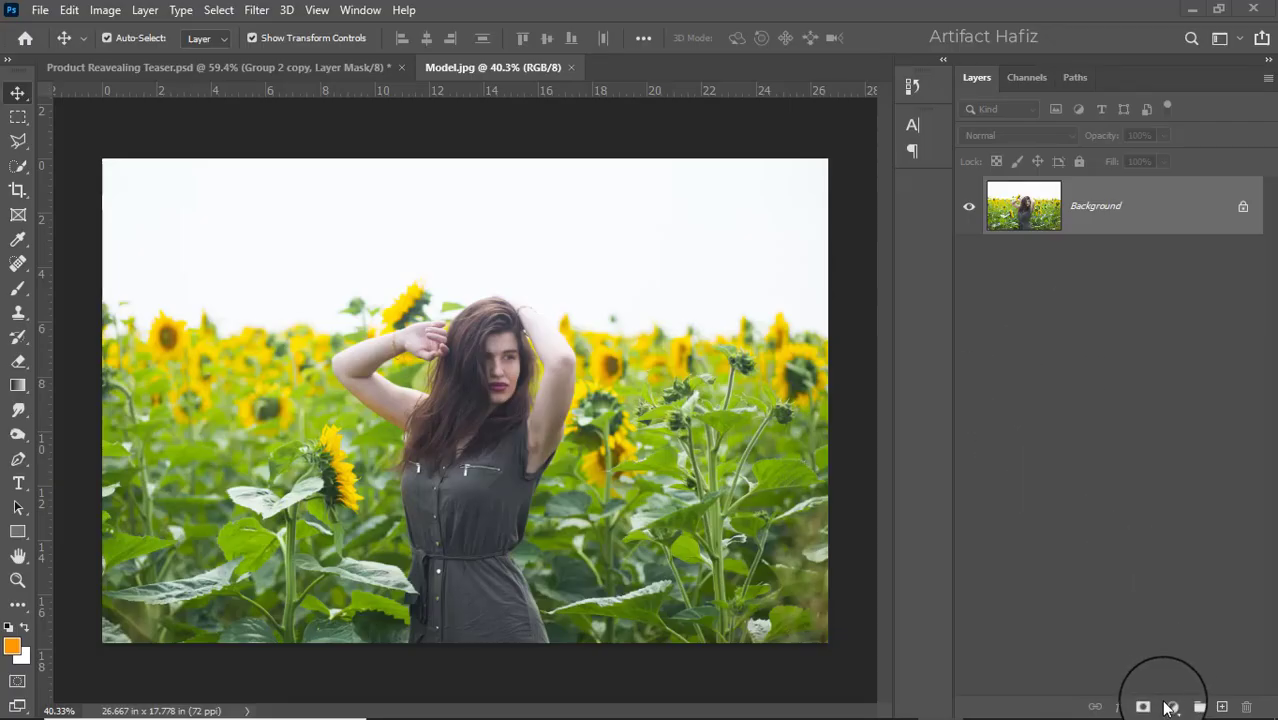
- Add a Brightness/Contrast adjustment layer with Brightness -11
click(1166, 706)
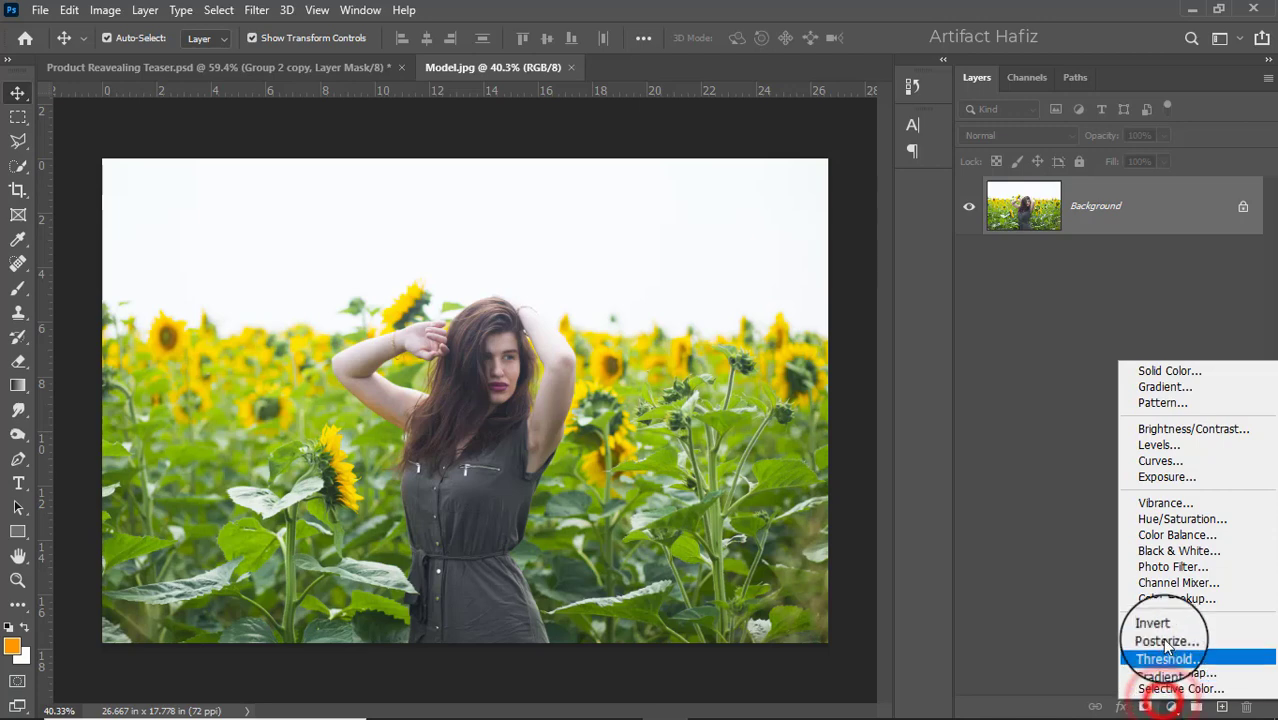
click(1152, 429)
mouse_move(1053, 344)
mouse_down()
mouse_move(994, 348)
mouse_move(1048, 368)
mouse_move(1046, 352)
mouse_up()
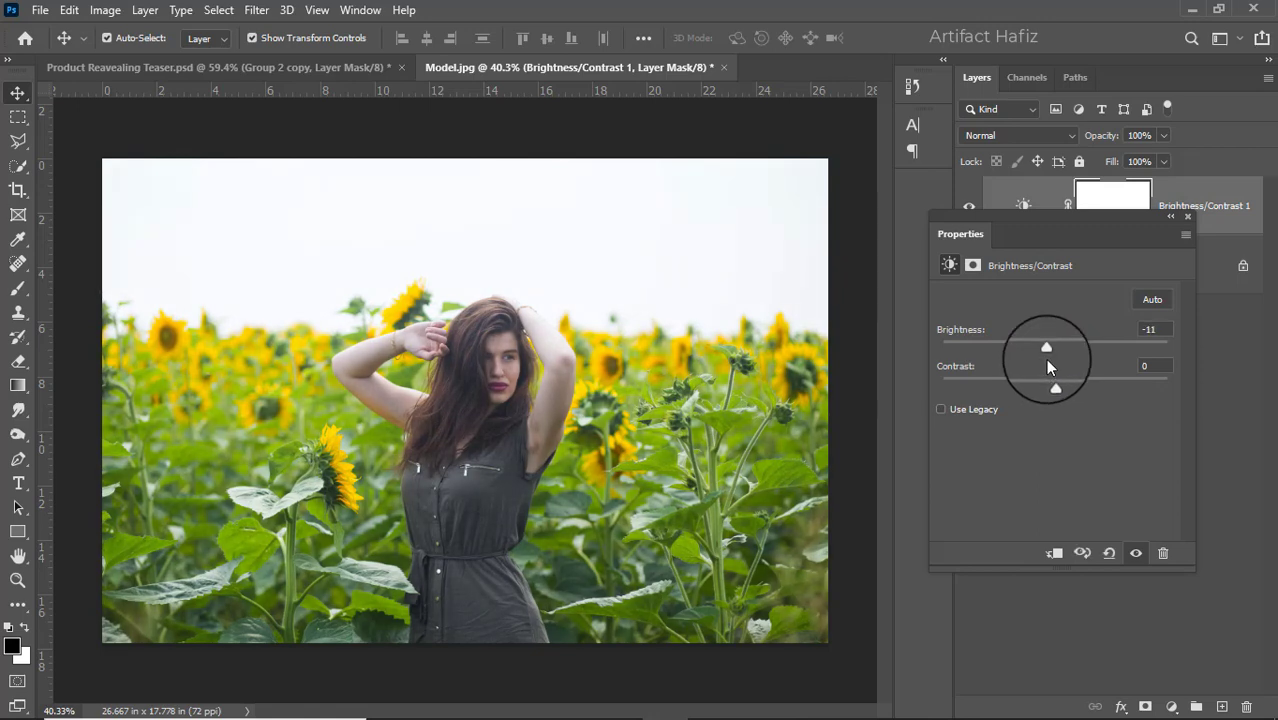
click(1188, 216)
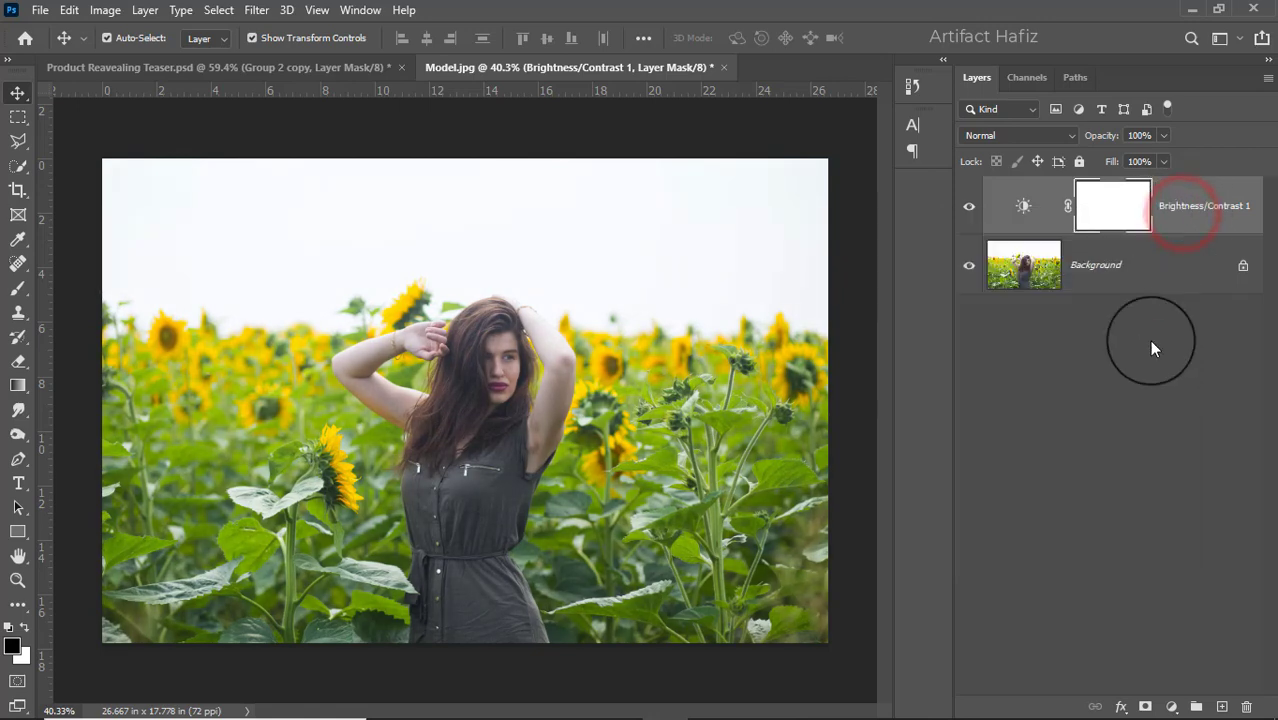
- Add a Curves layer with an S-curve that deepens shadows and lifts highlights
click(1174, 708)
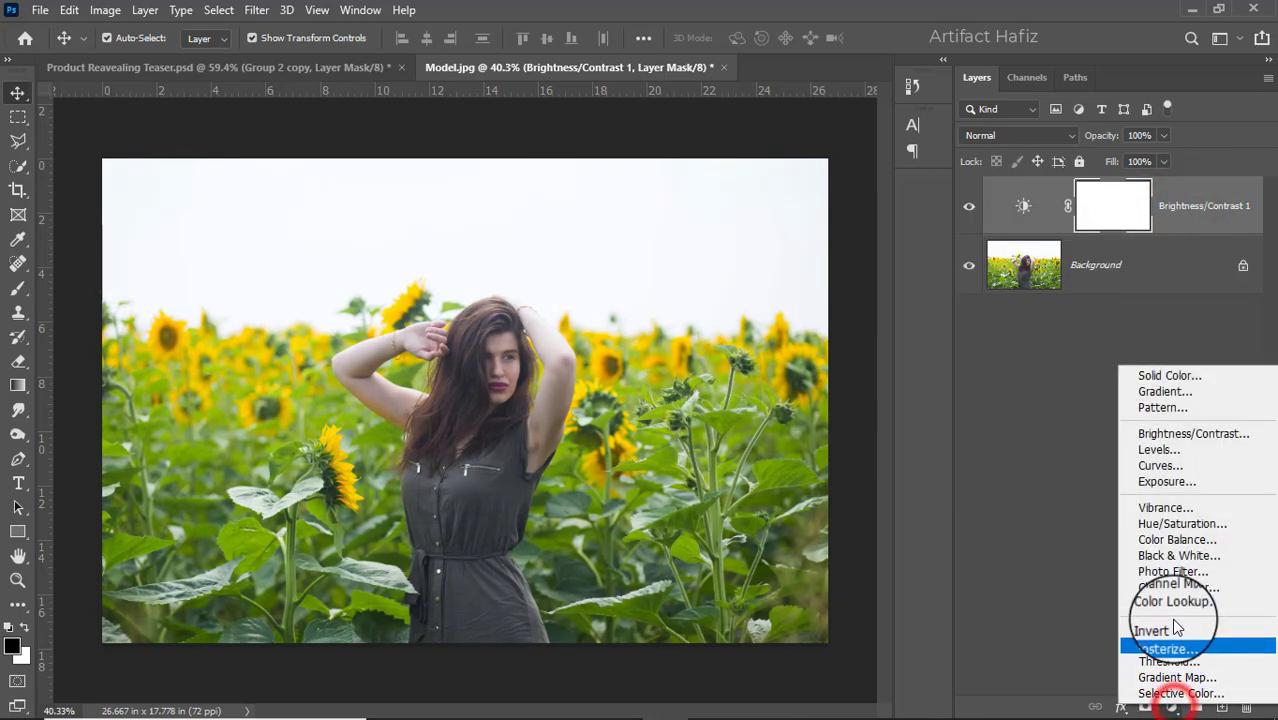
click(1157, 467)
drag(1022, 480, 1030, 487)
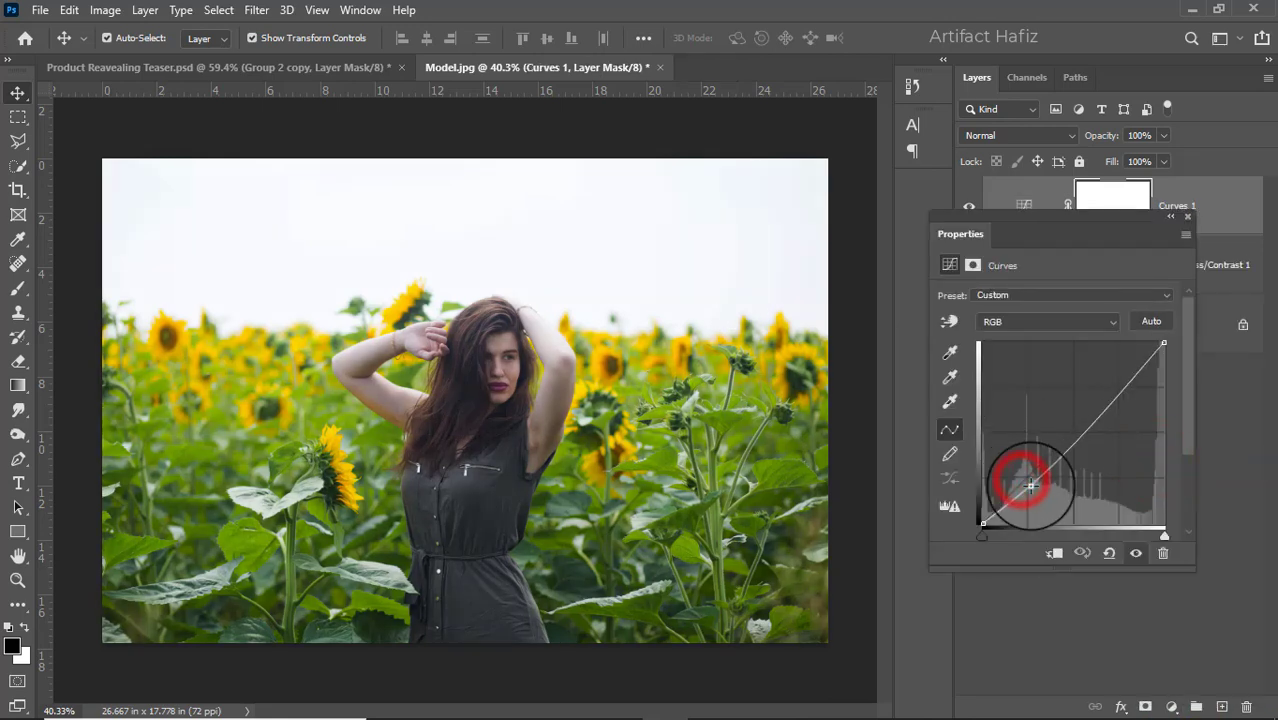
drag(1117, 392, 1116, 369)
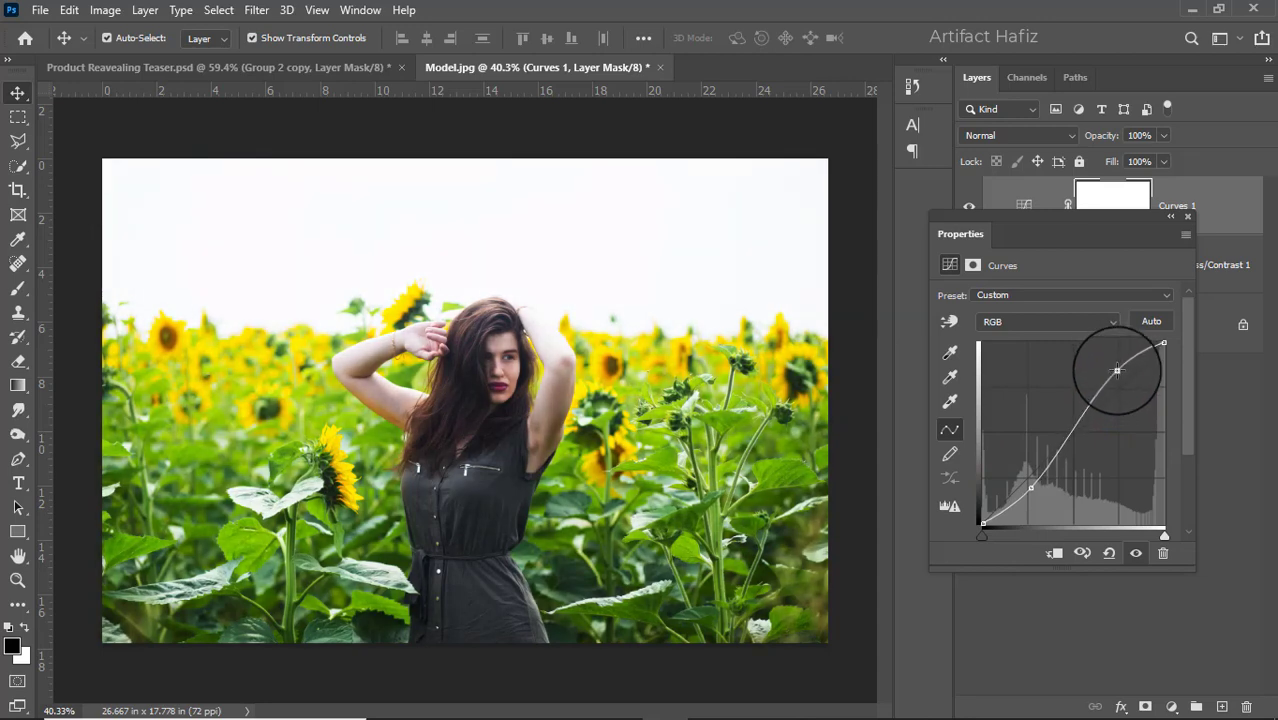
click(1186, 218)
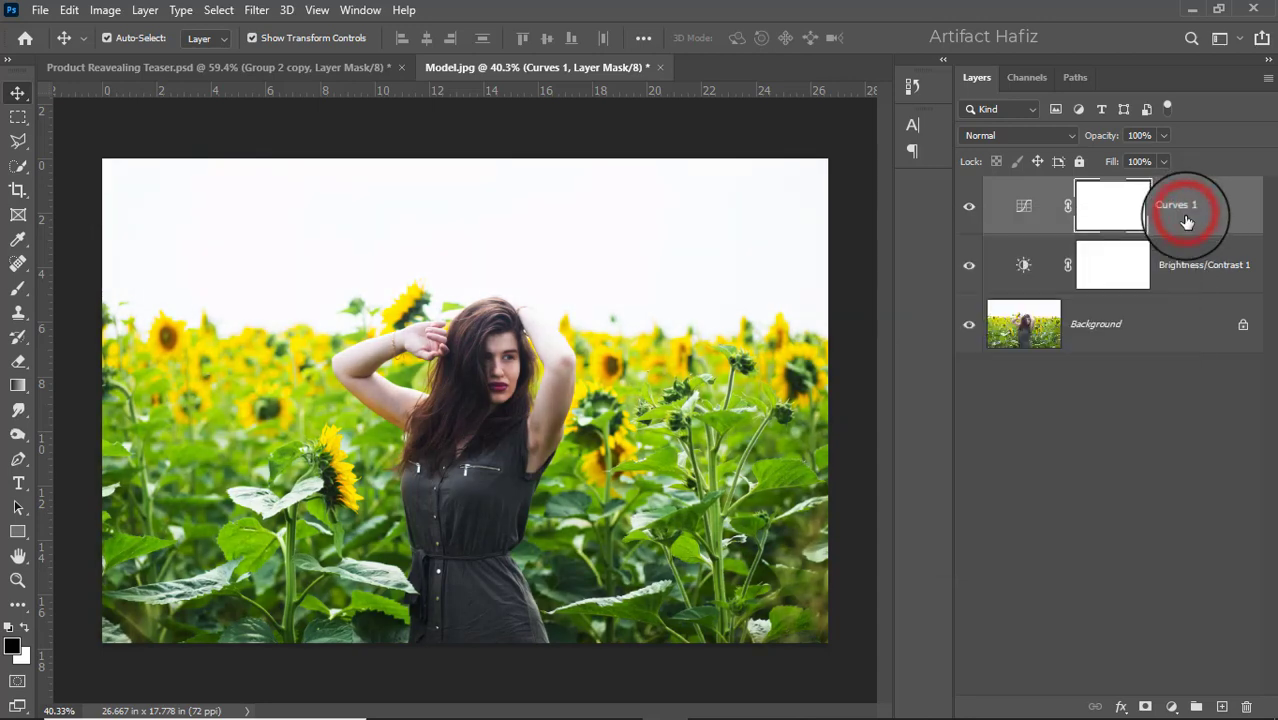
click(1110, 214)
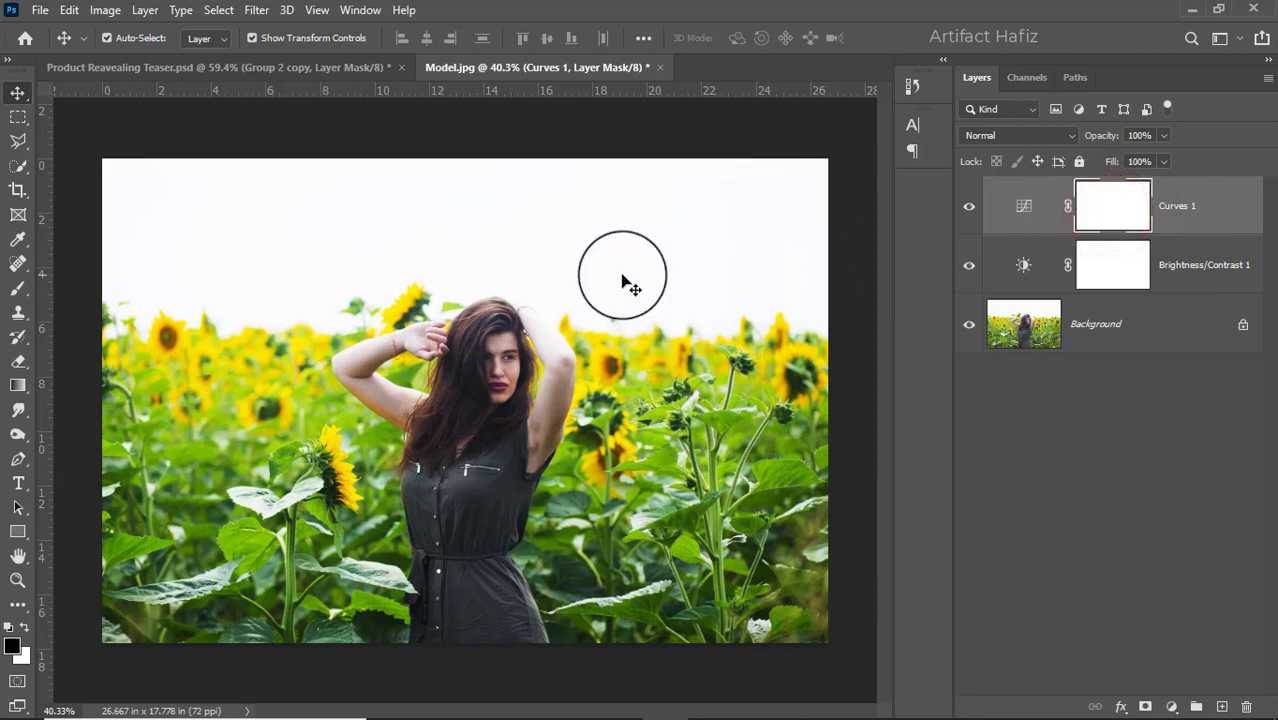
click(105, 10)
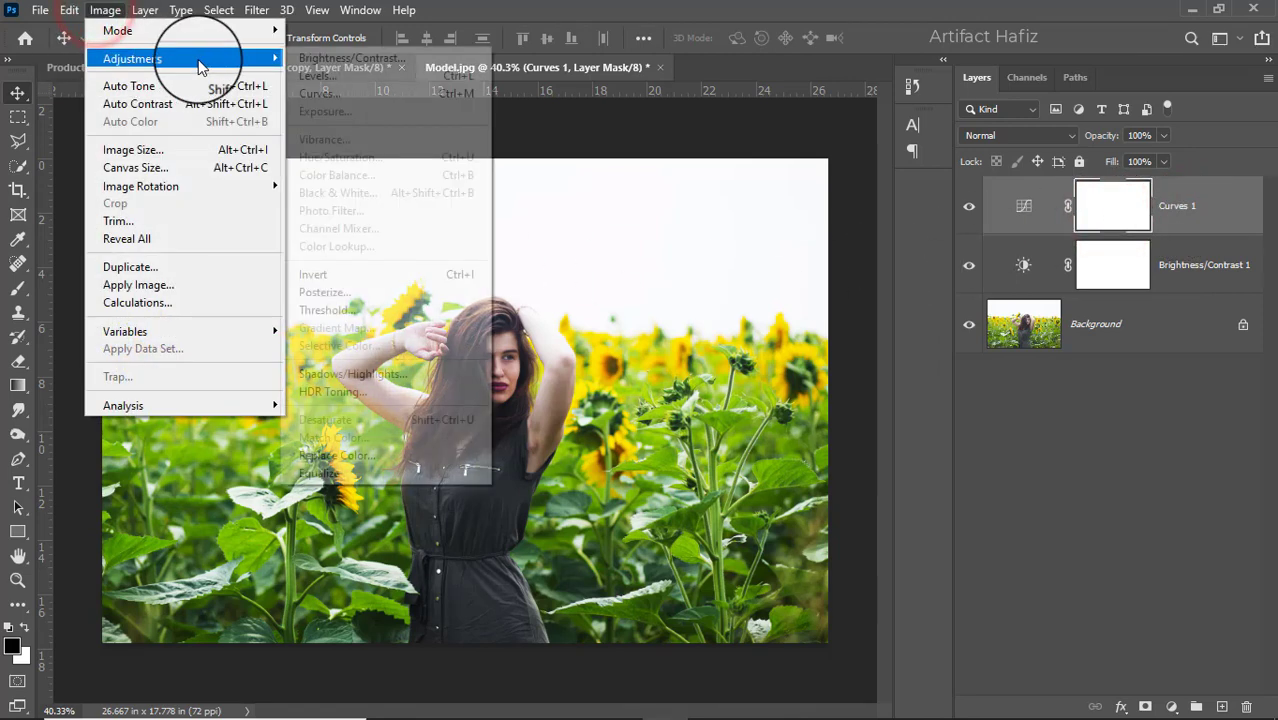
- Invert the Curves 1 mask and paint it white over the model's face and arms
click(326, 273)
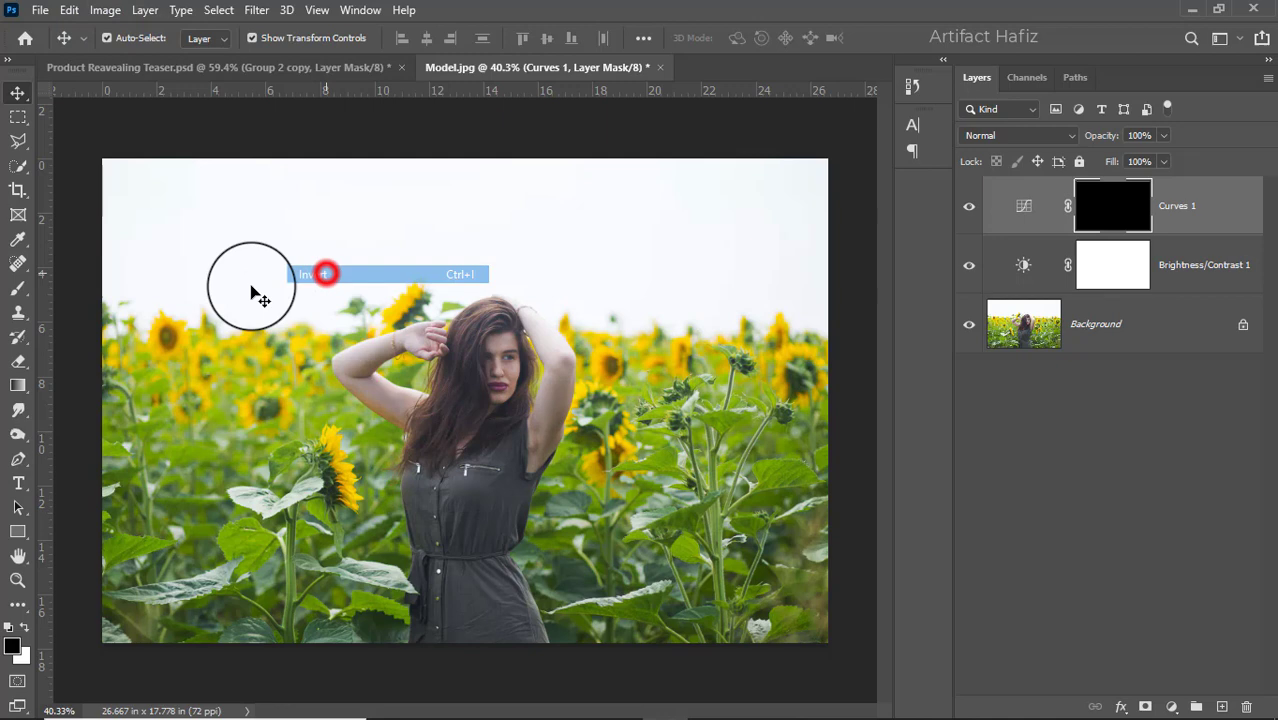
click(18, 287)
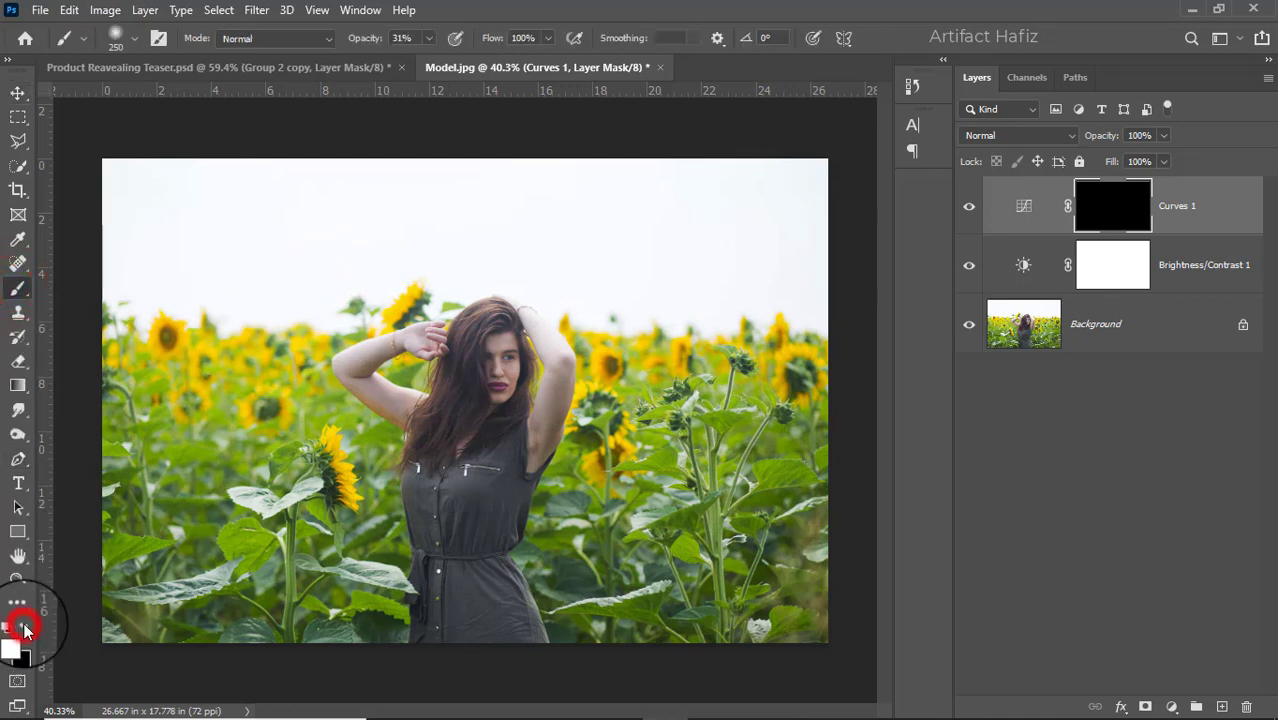
scroll(497, 368, up, 3)
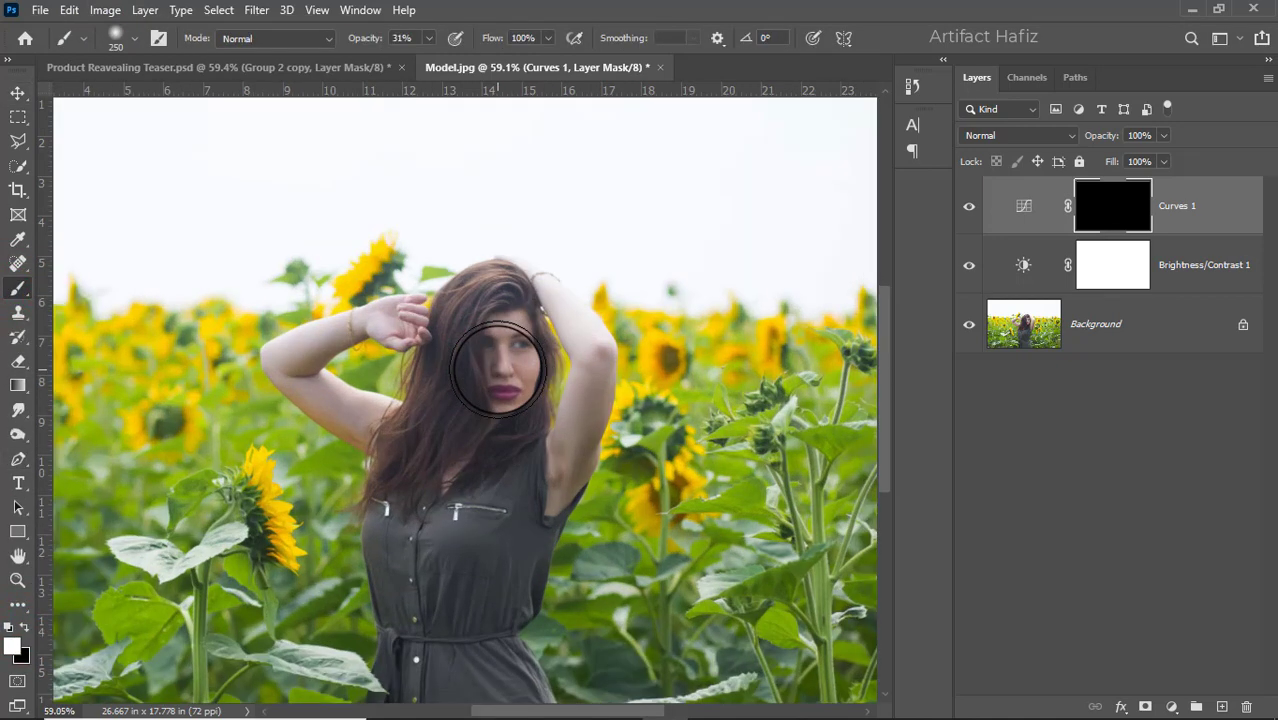
key(bracketleft)
key(bracketleft)
drag(500, 326, 505, 418)
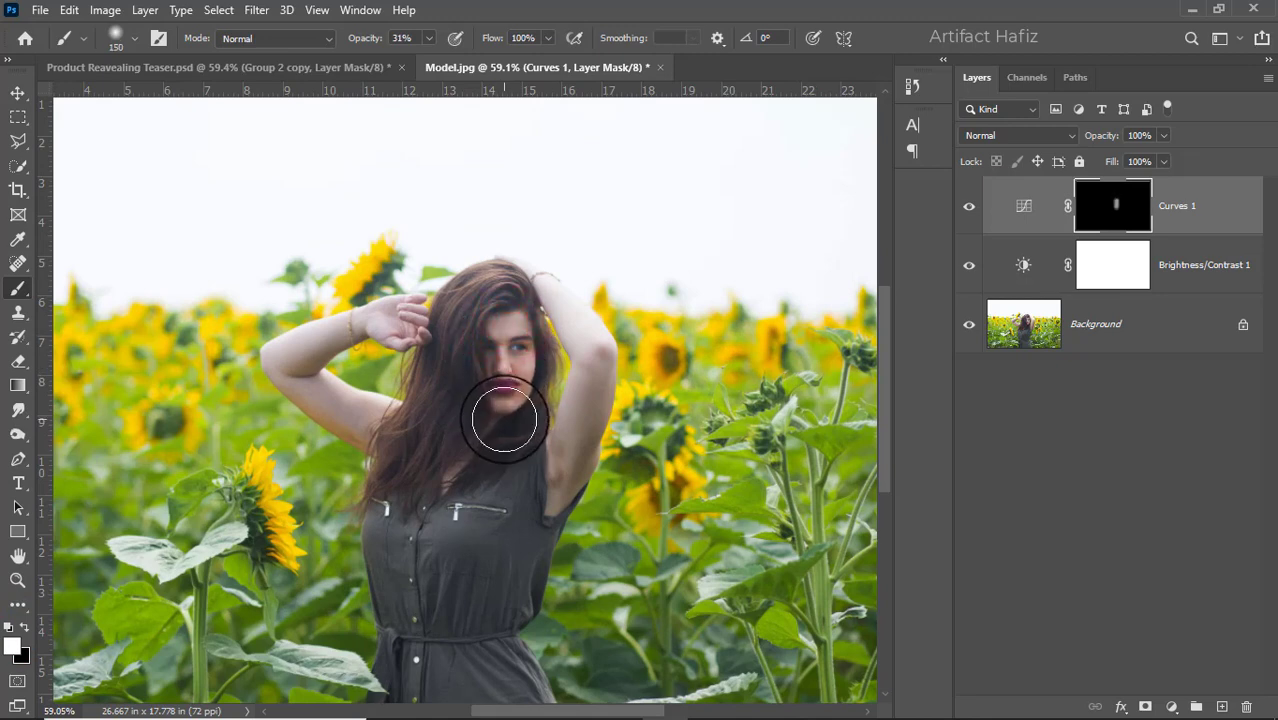
key(bracketleft)
key(bracketleft)
drag(577, 340, 546, 483)
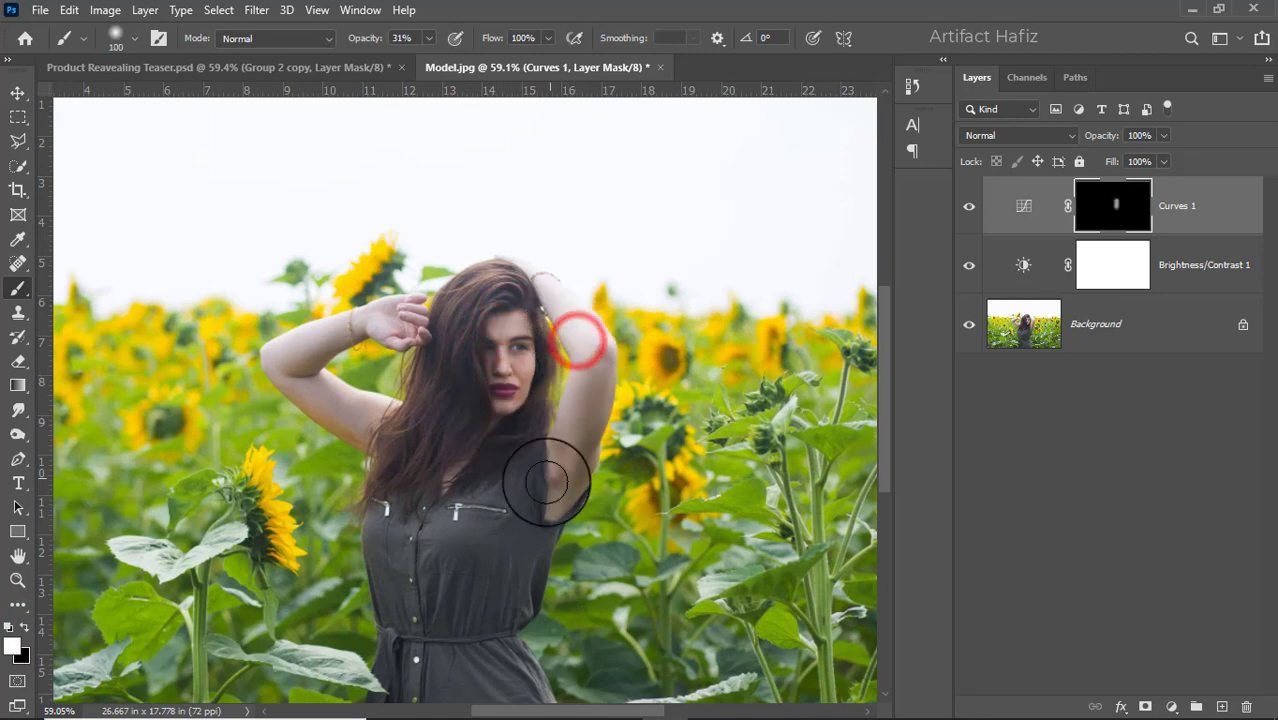
drag(590, 380, 548, 491)
mouse_move(343, 325)
mouse_down()
mouse_move(296, 370)
mouse_move(420, 398)
mouse_up()
drag(518, 330, 516, 392)
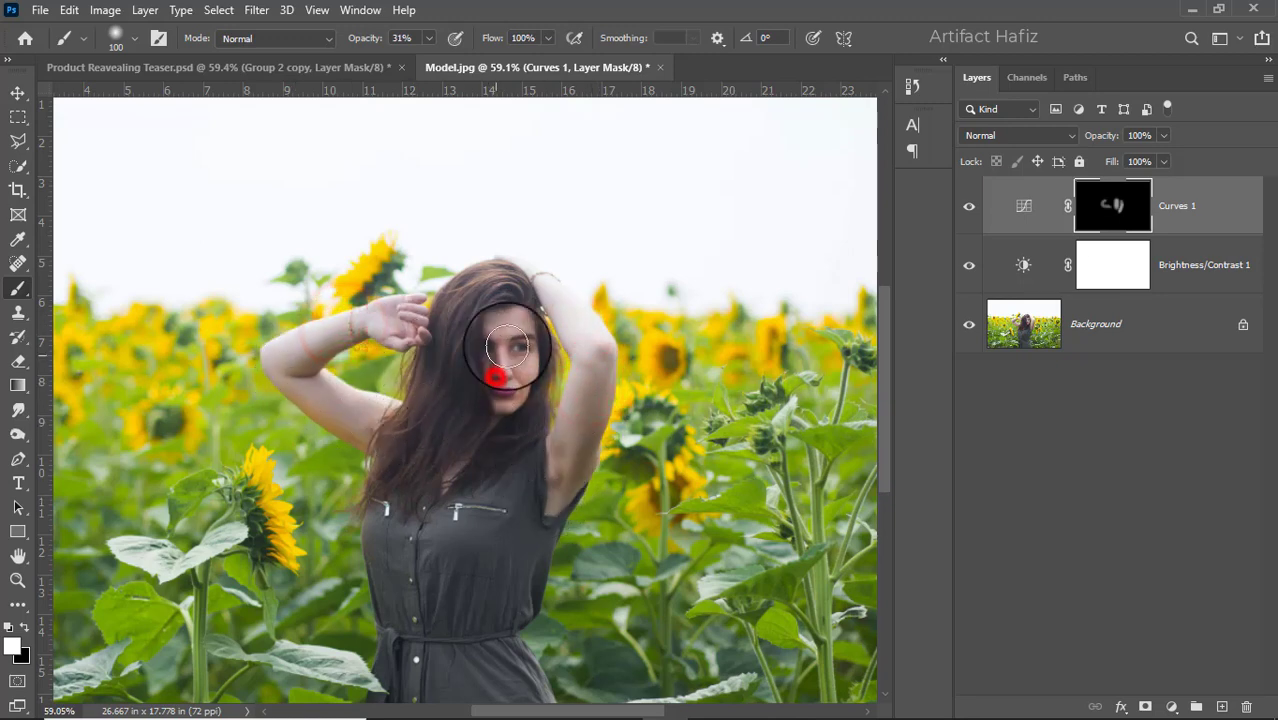
- Compare Curves 1 on and off, then lower its opacity to 89%
click(968, 206)
click(968, 206)
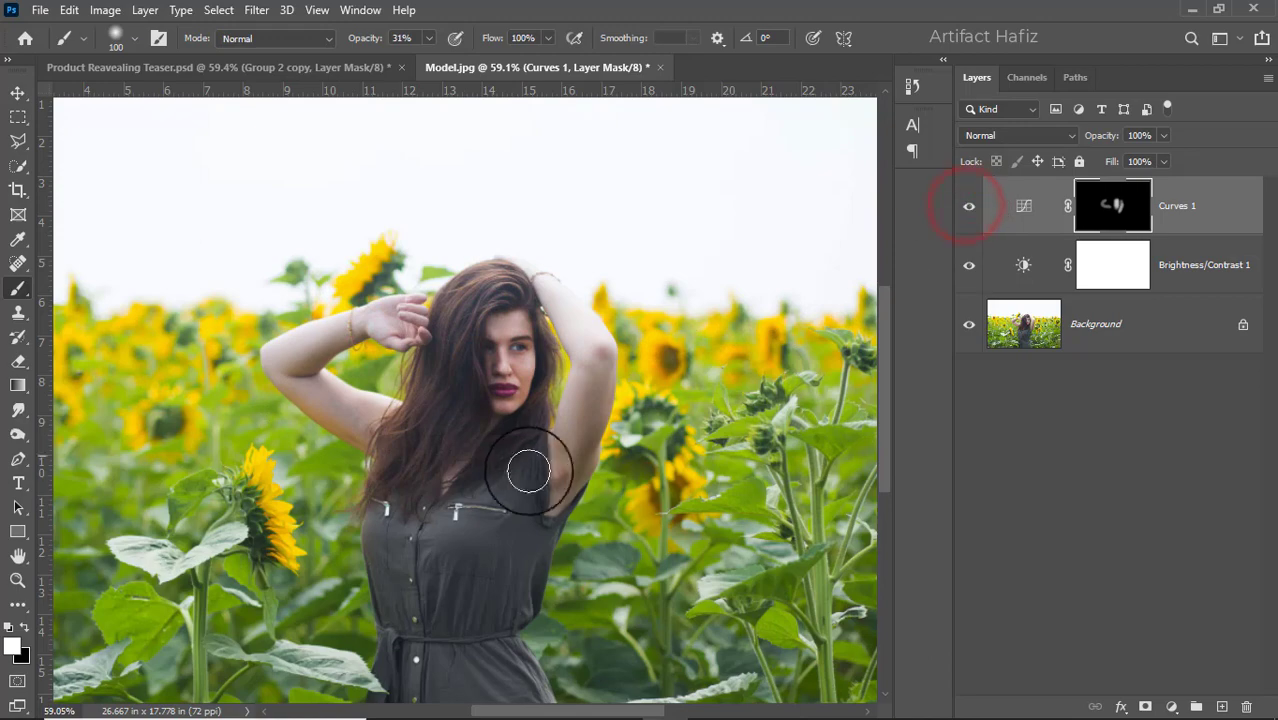
scroll(528, 471, down, 5)
scroll(513, 457, up, 4)
scroll(490, 442, up, 1)
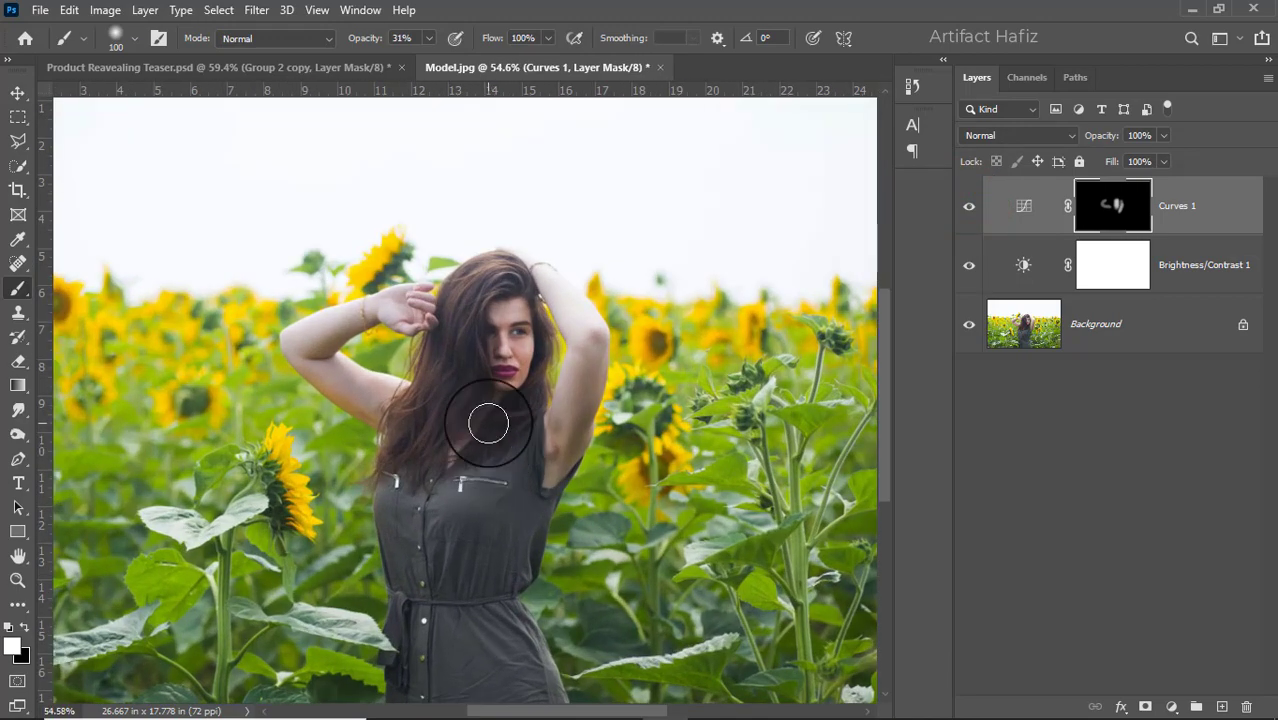
key(ctrl+0)
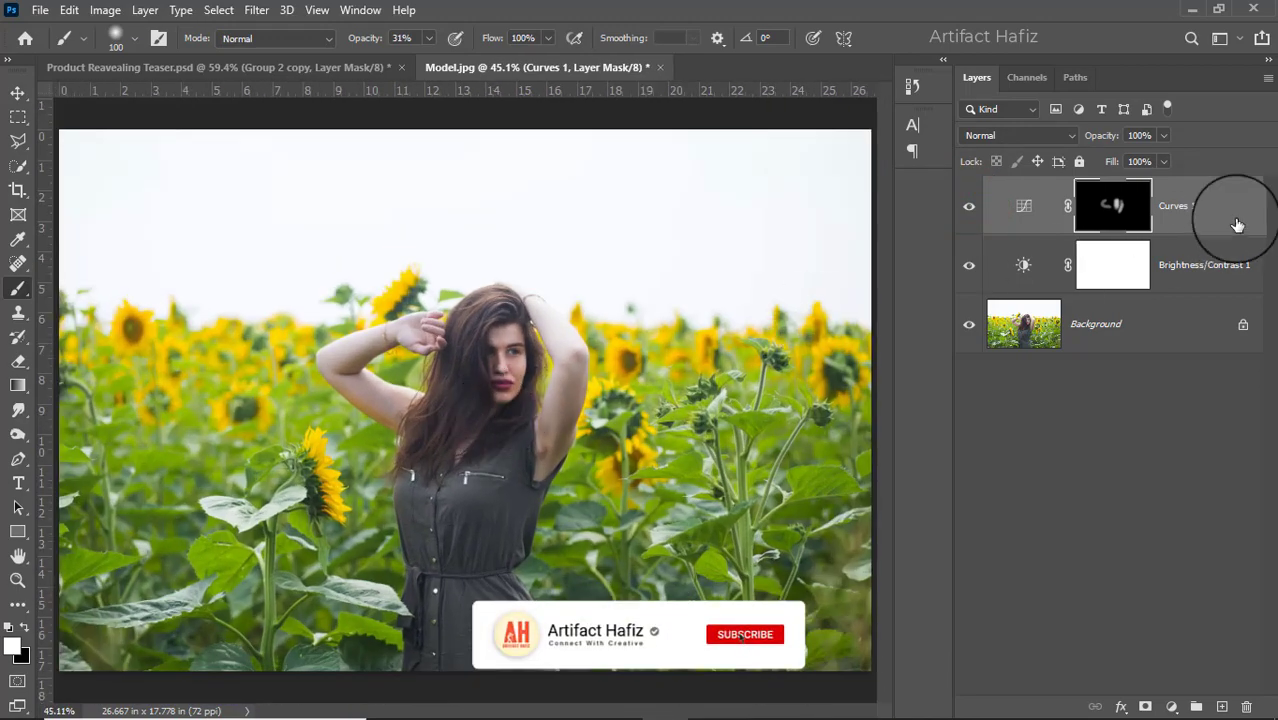
drag(1161, 156, 1155, 164)
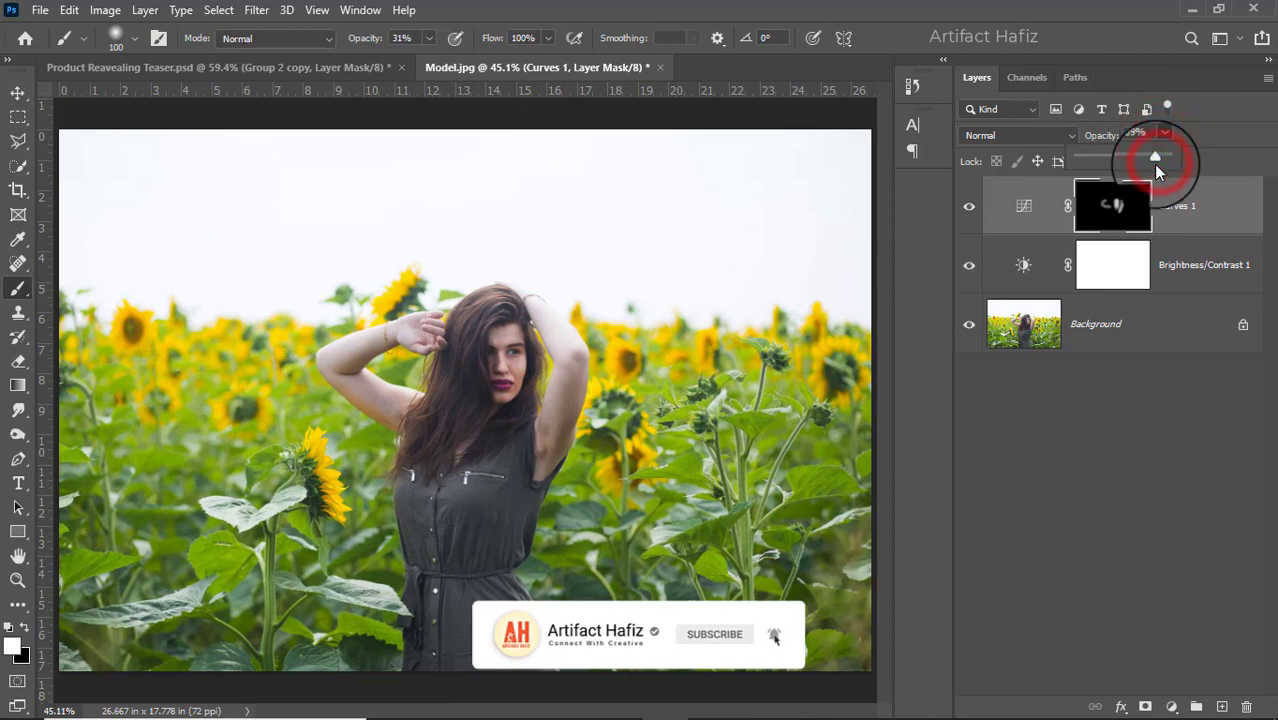
click(1170, 205)
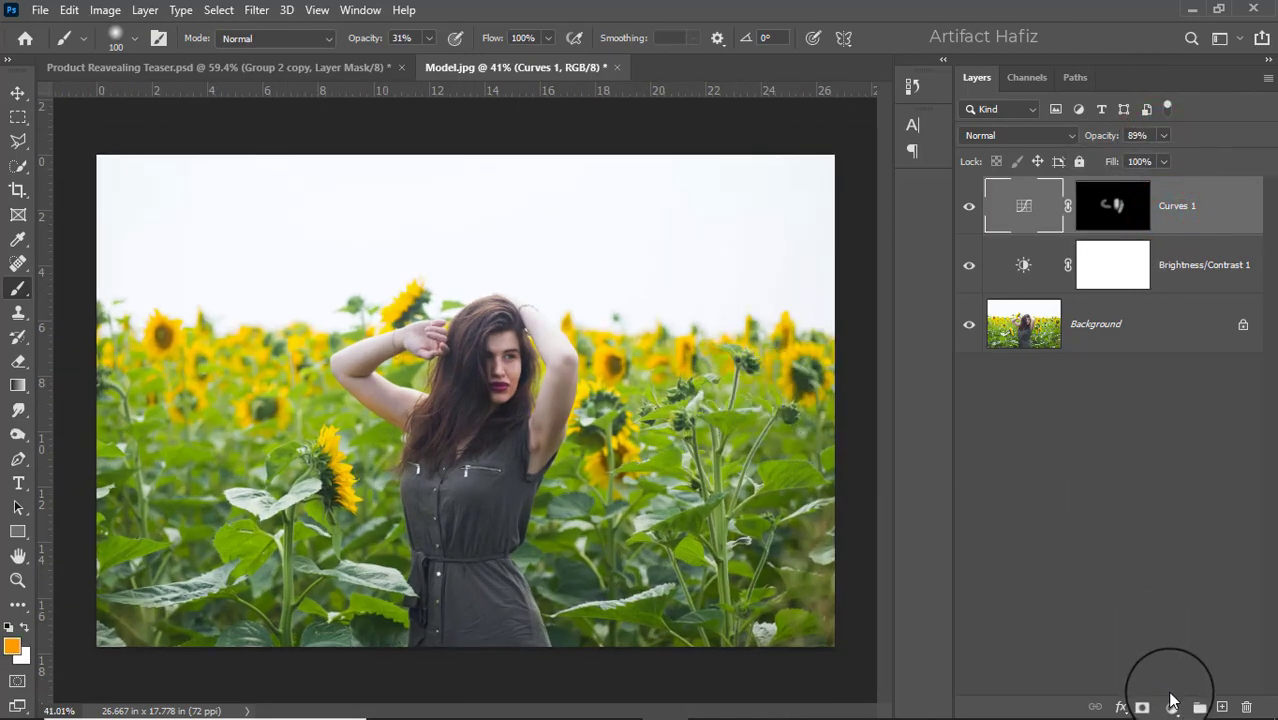
- Add a Color Lookup layer using FallColors.look at 12% opacity
click(1172, 707)
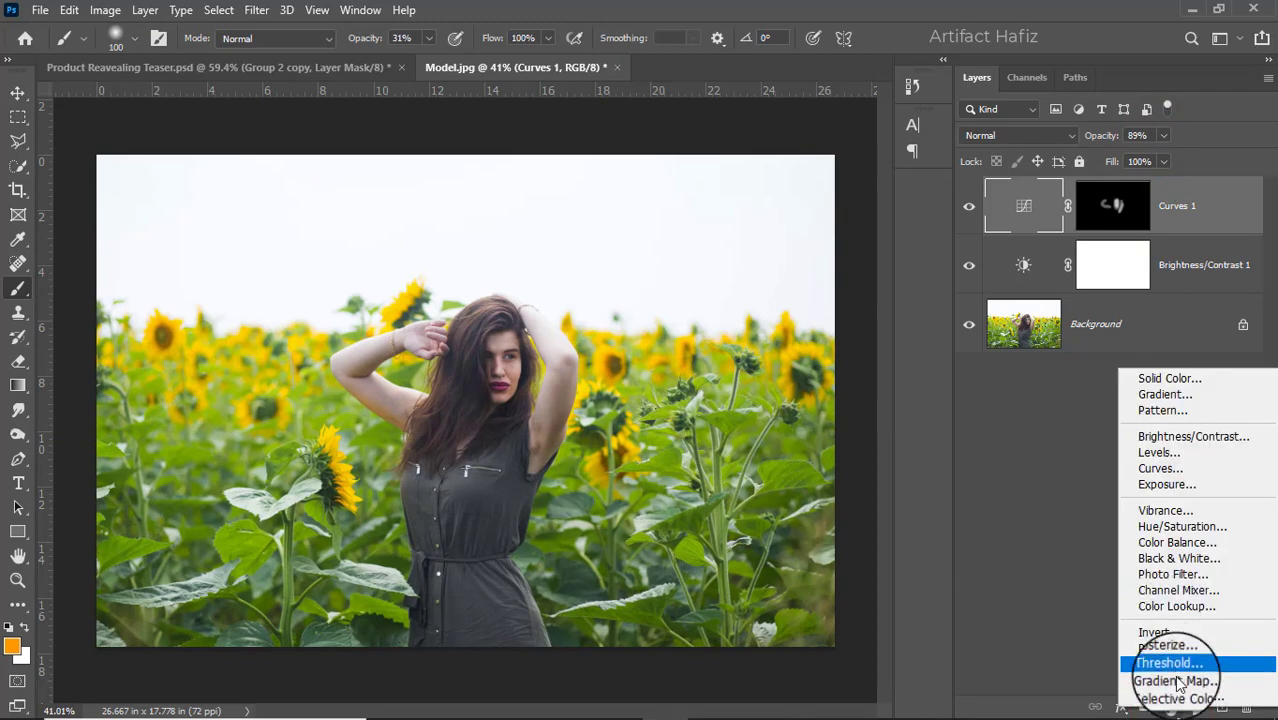
click(1165, 607)
click(1066, 300)
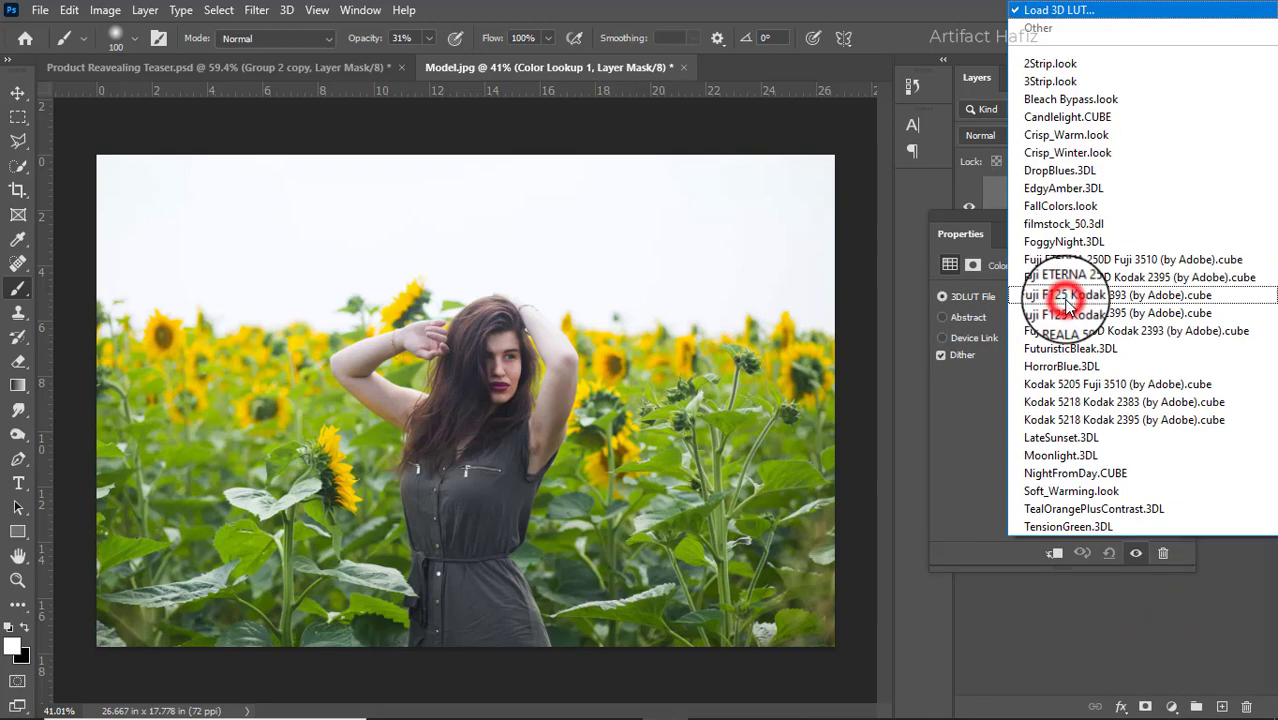
click(1085, 207)
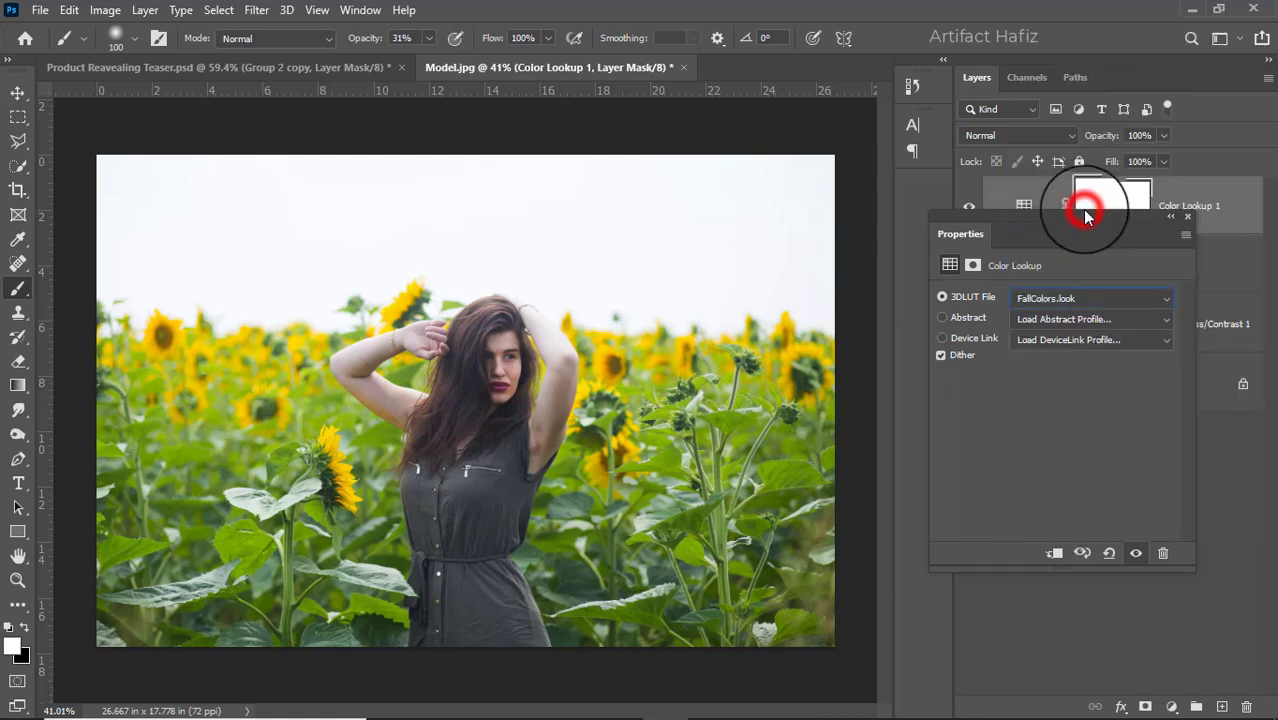
click(1187, 216)
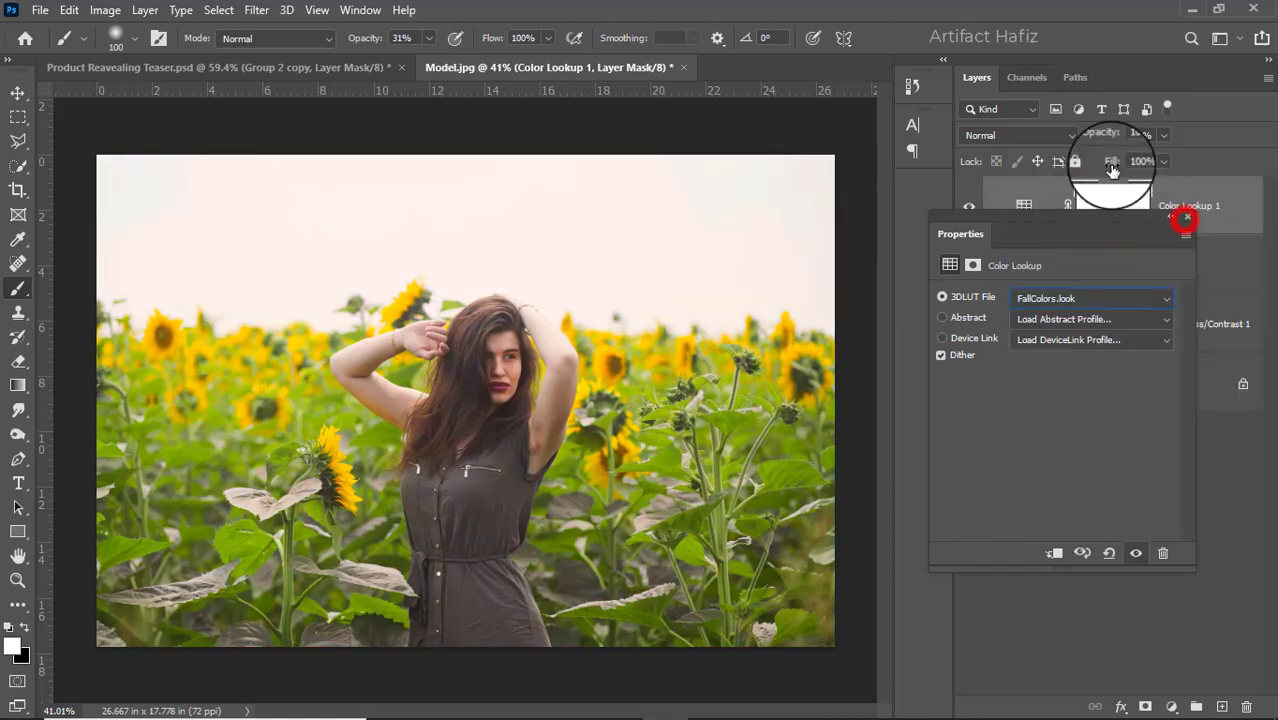
click(1166, 137)
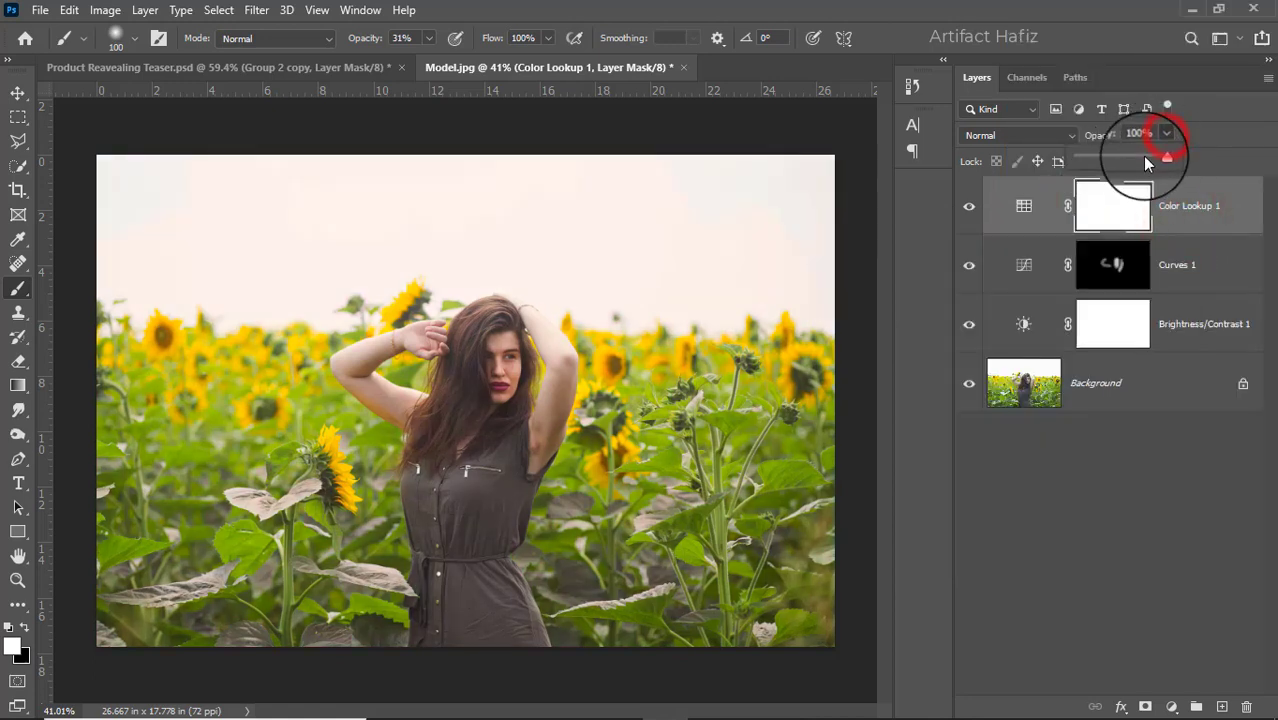
click(1089, 158)
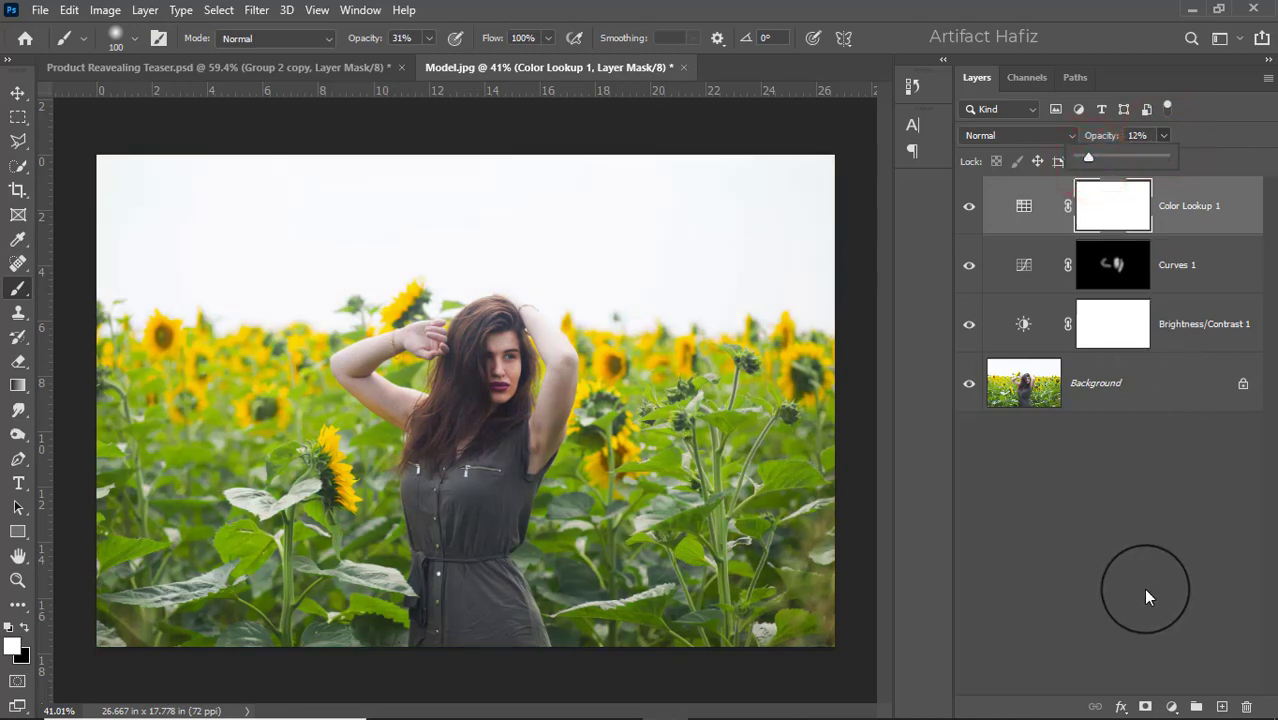
- Add a second Color Lookup layer using Soft_Warming.look at 16% opacity
click(1174, 708)
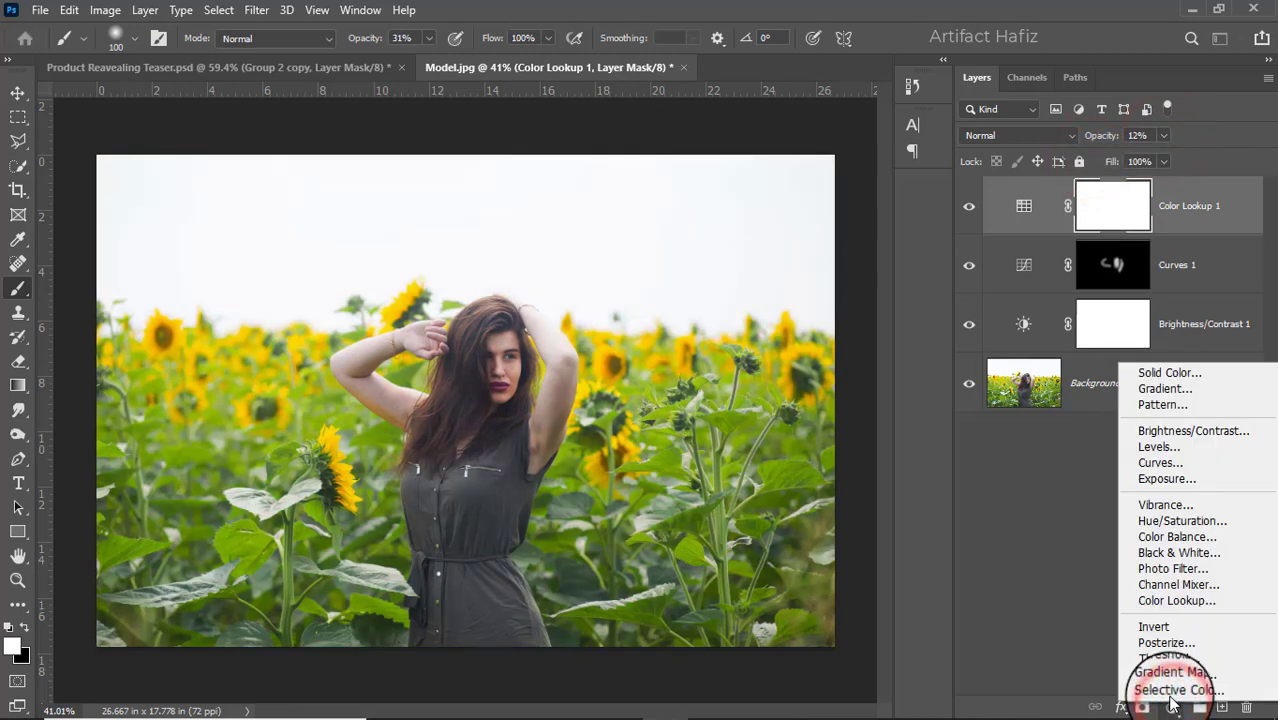
click(1160, 601)
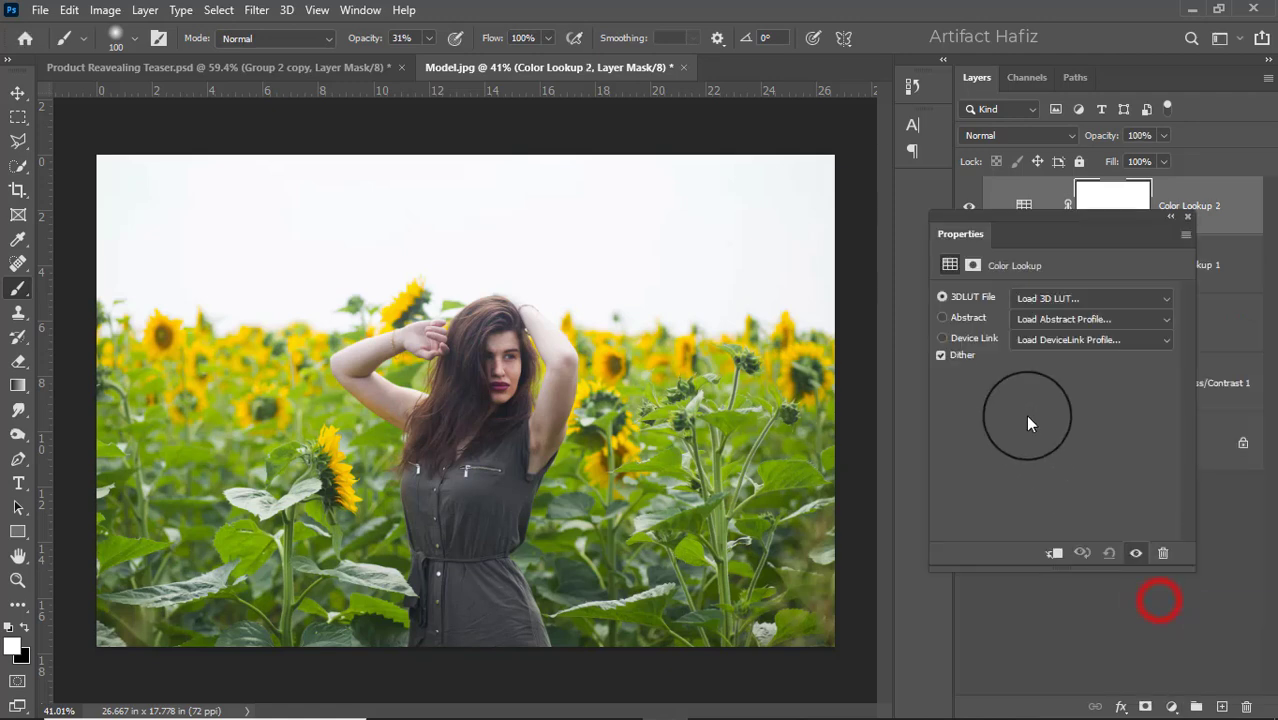
click(1035, 305)
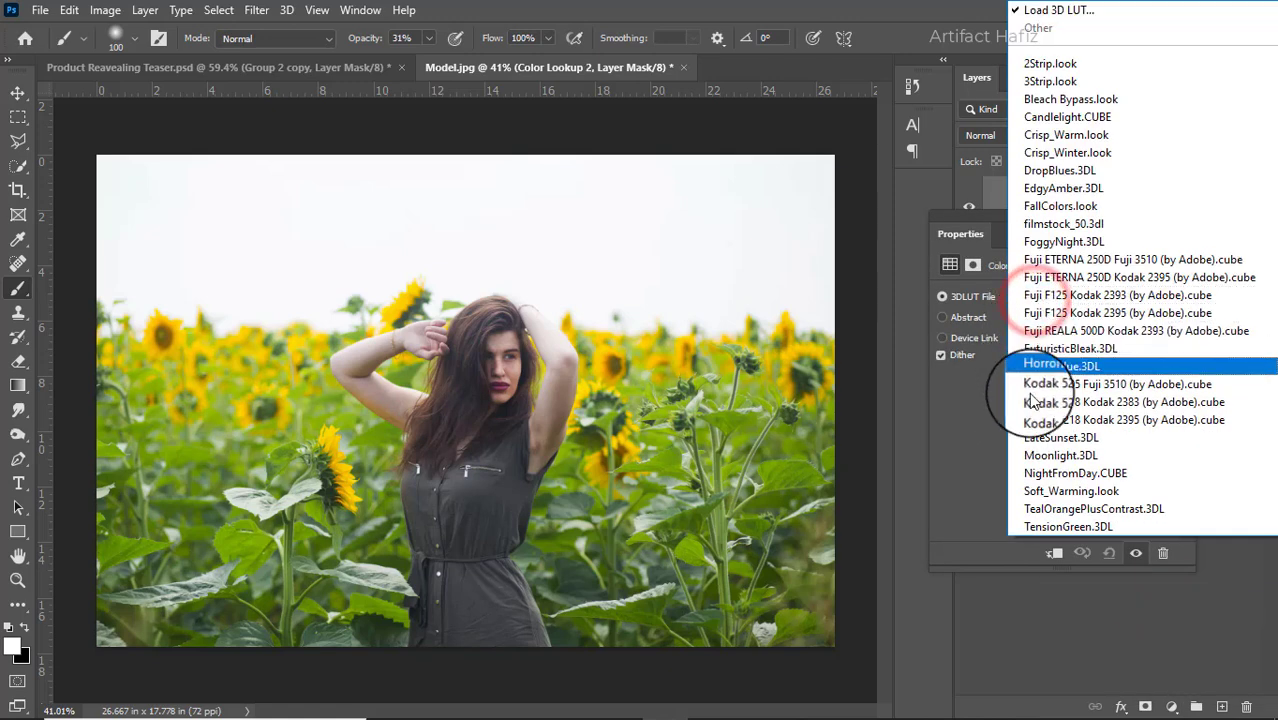
click(1052, 494)
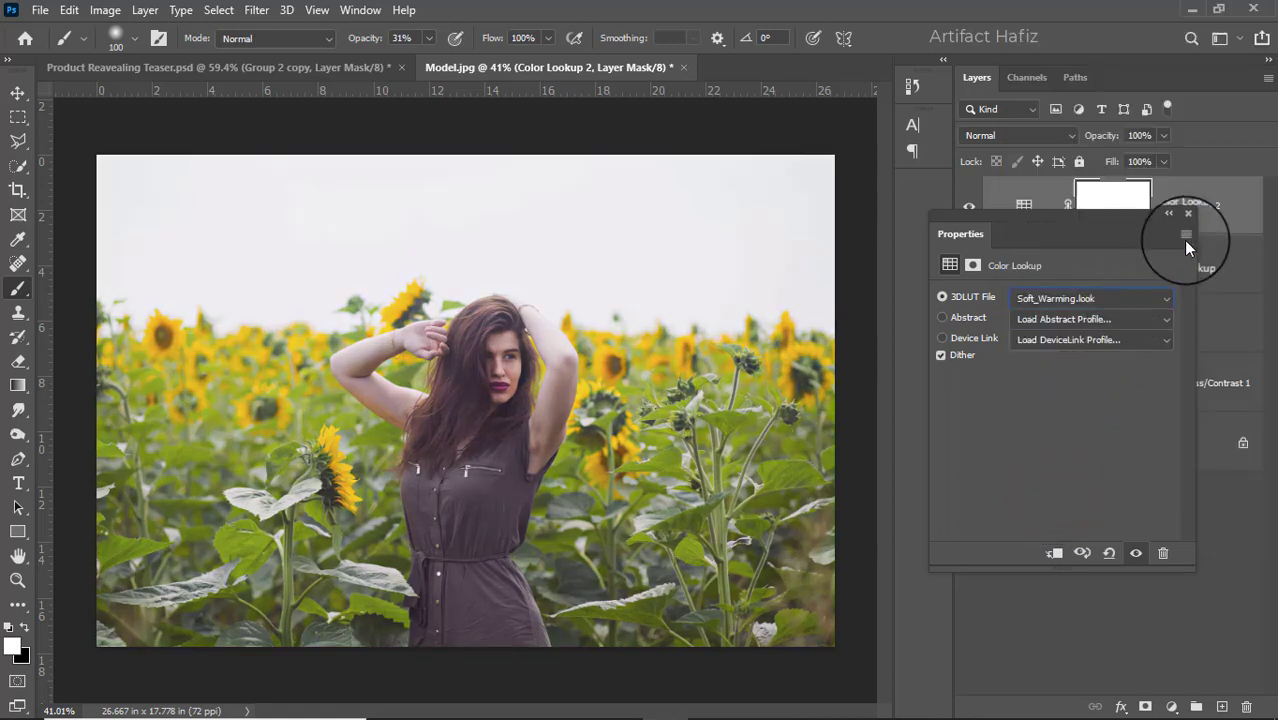
click(1187, 217)
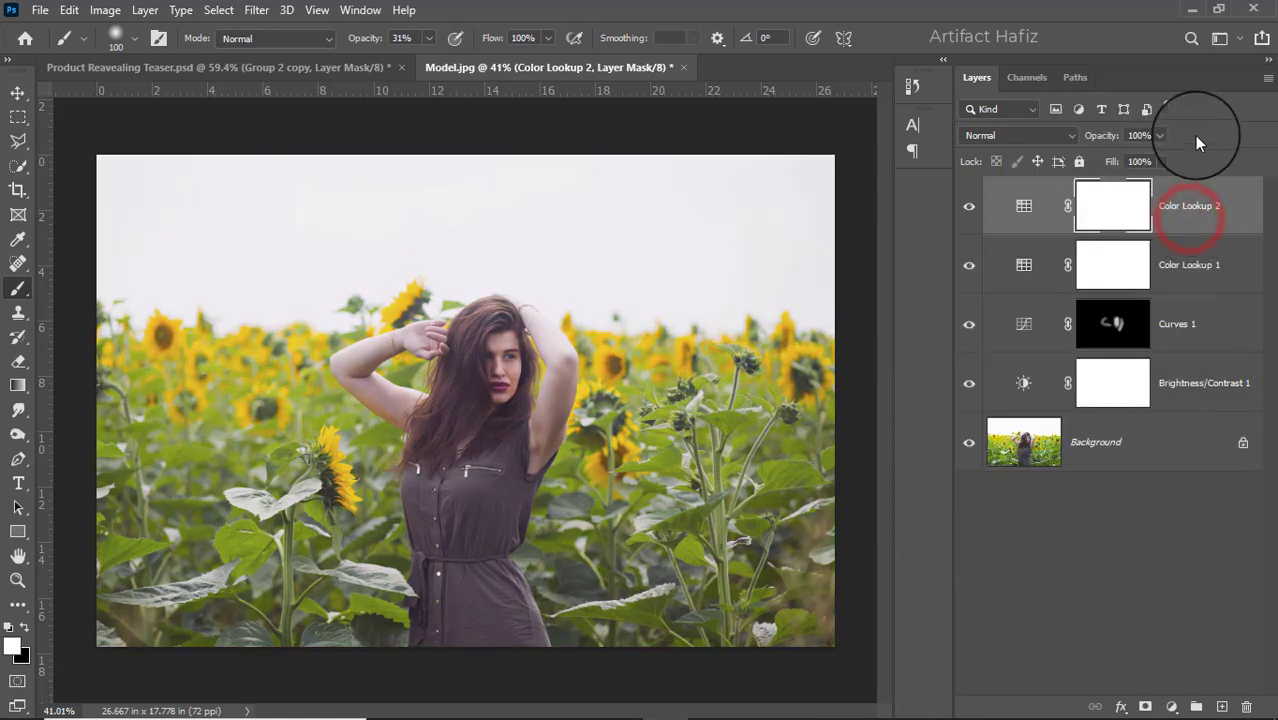
drag(1094, 158, 1100, 158)
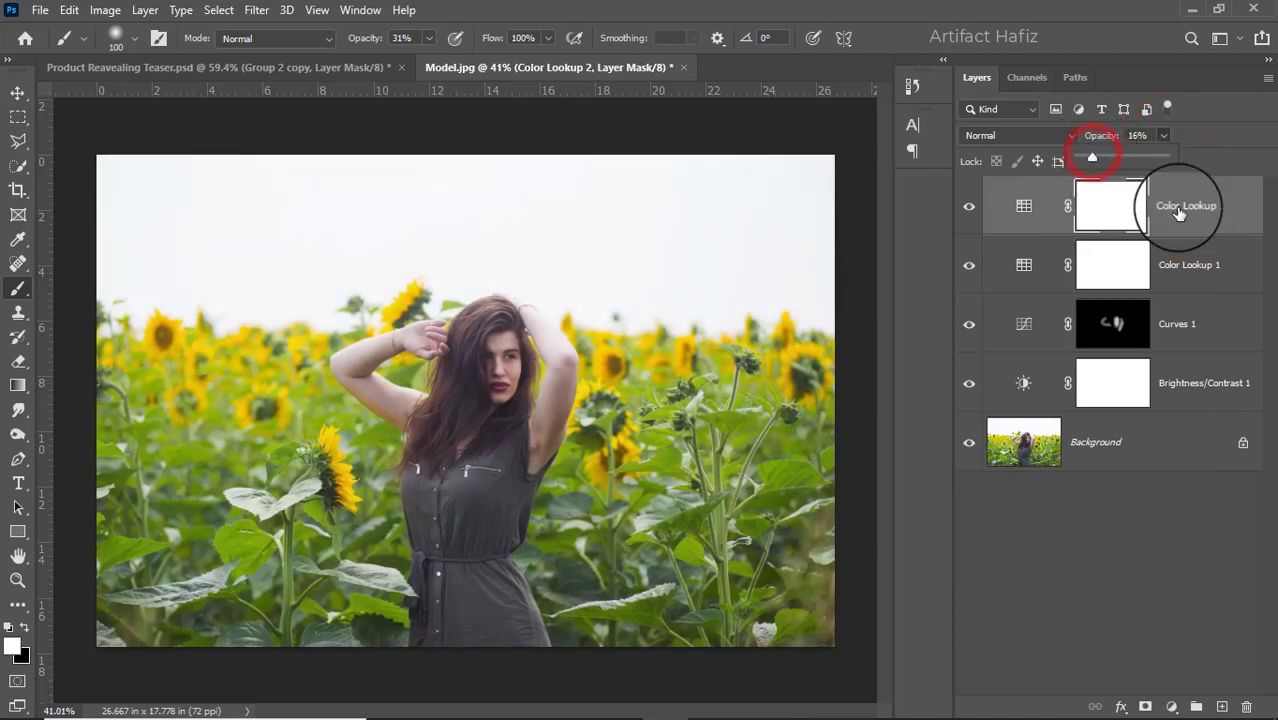
click(1188, 205)
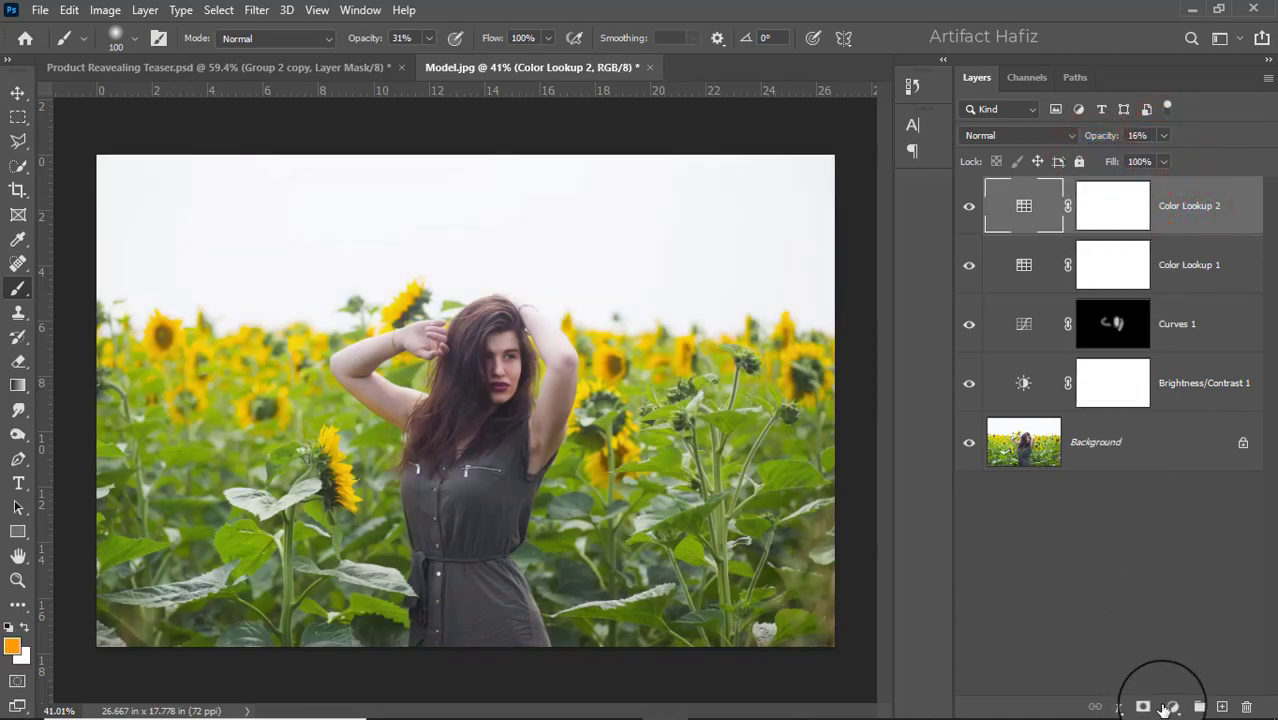
- Add a Levels layer with black input 2 and white input 253
click(1171, 706)
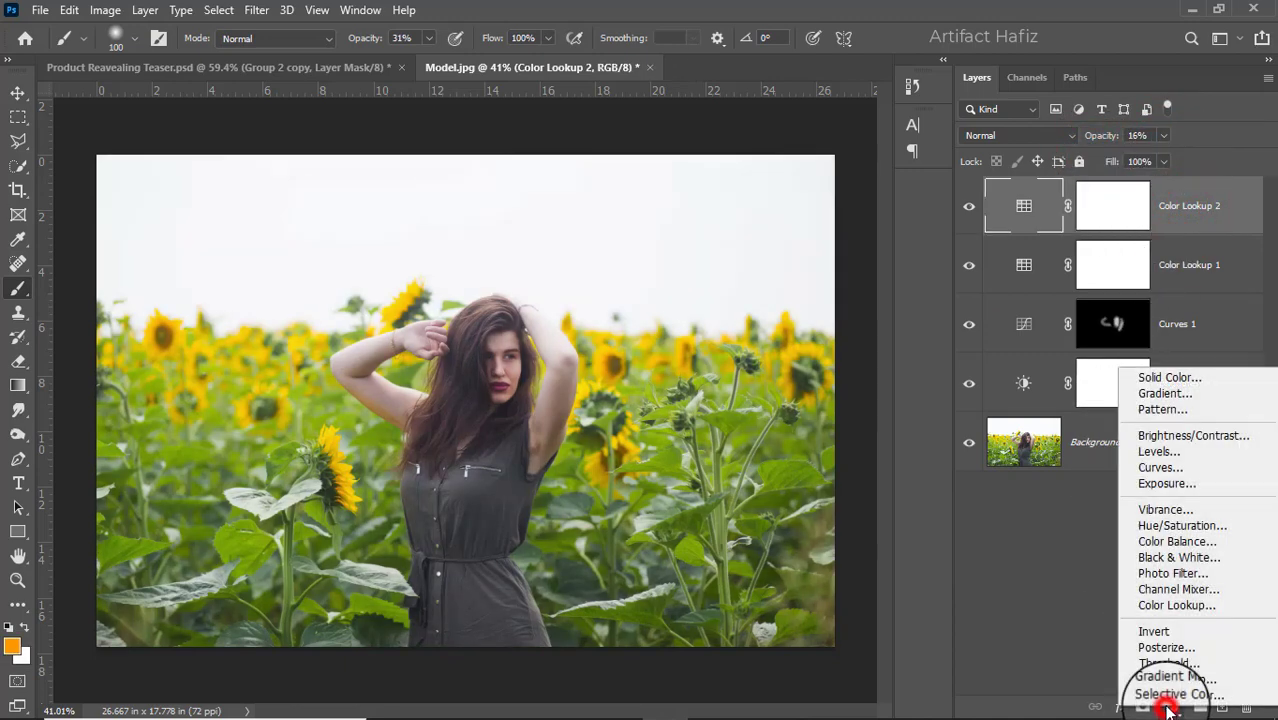
click(1158, 450)
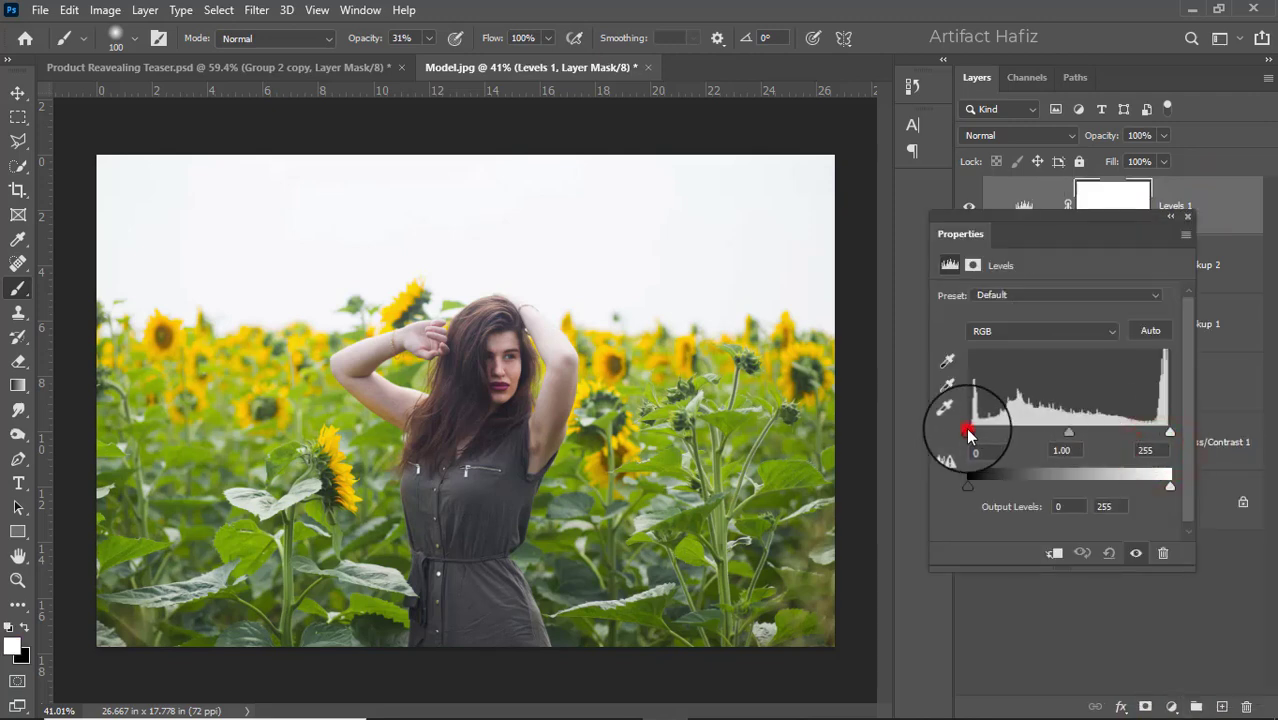
drag(968, 432, 970, 432)
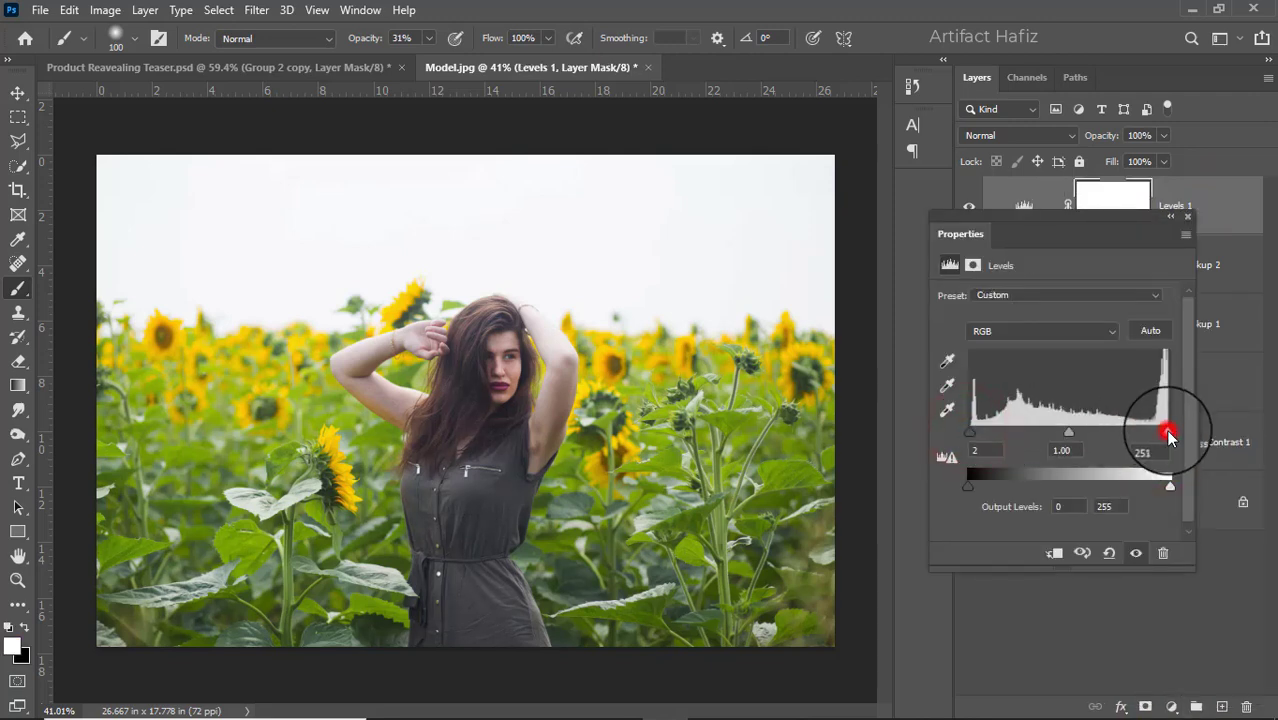
drag(1169, 437, 1172, 437)
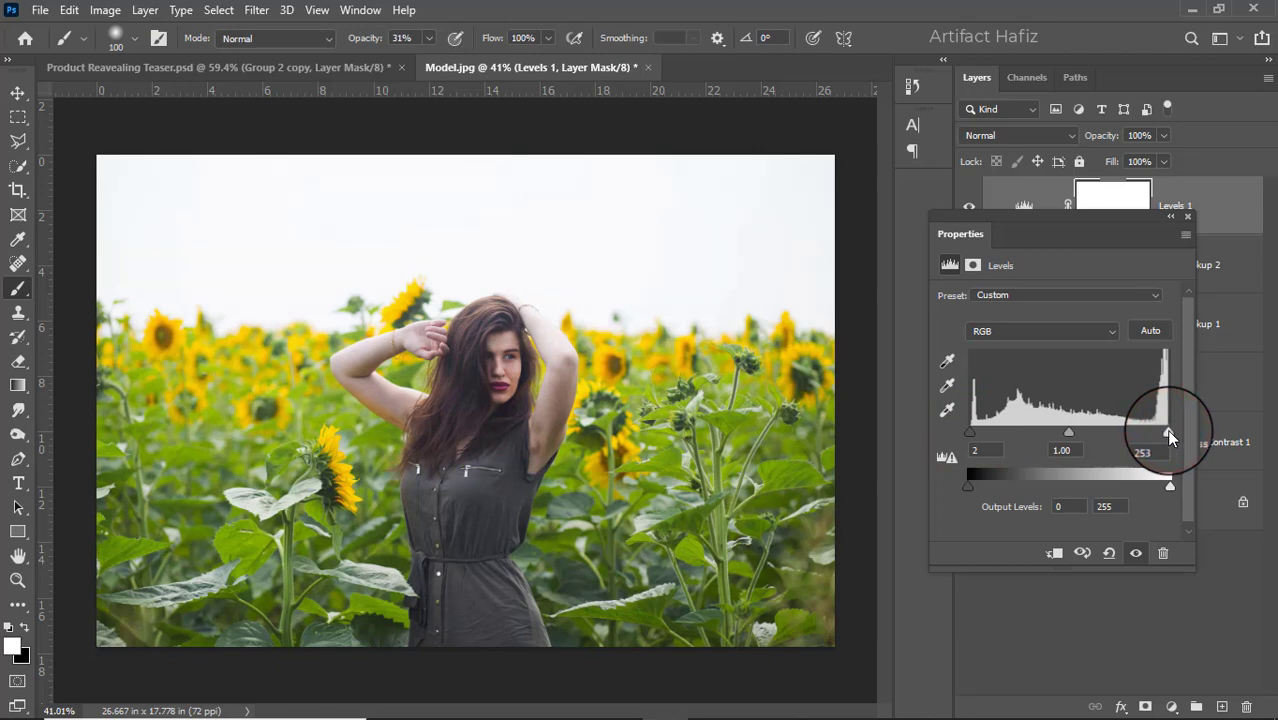
click(1185, 218)
click(1213, 207)
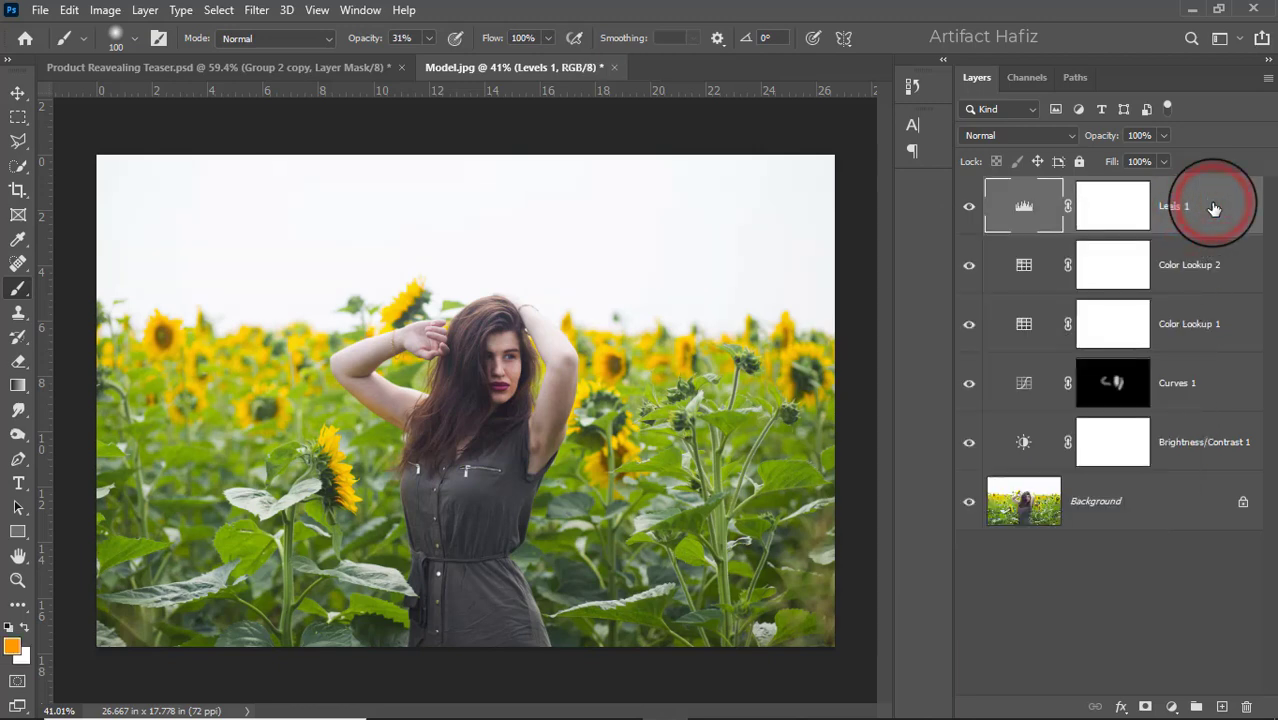
- Stamp all visible layers into a smart-object layer and apply the Camera Raw filter
key(ctrl+alt+shift+e)
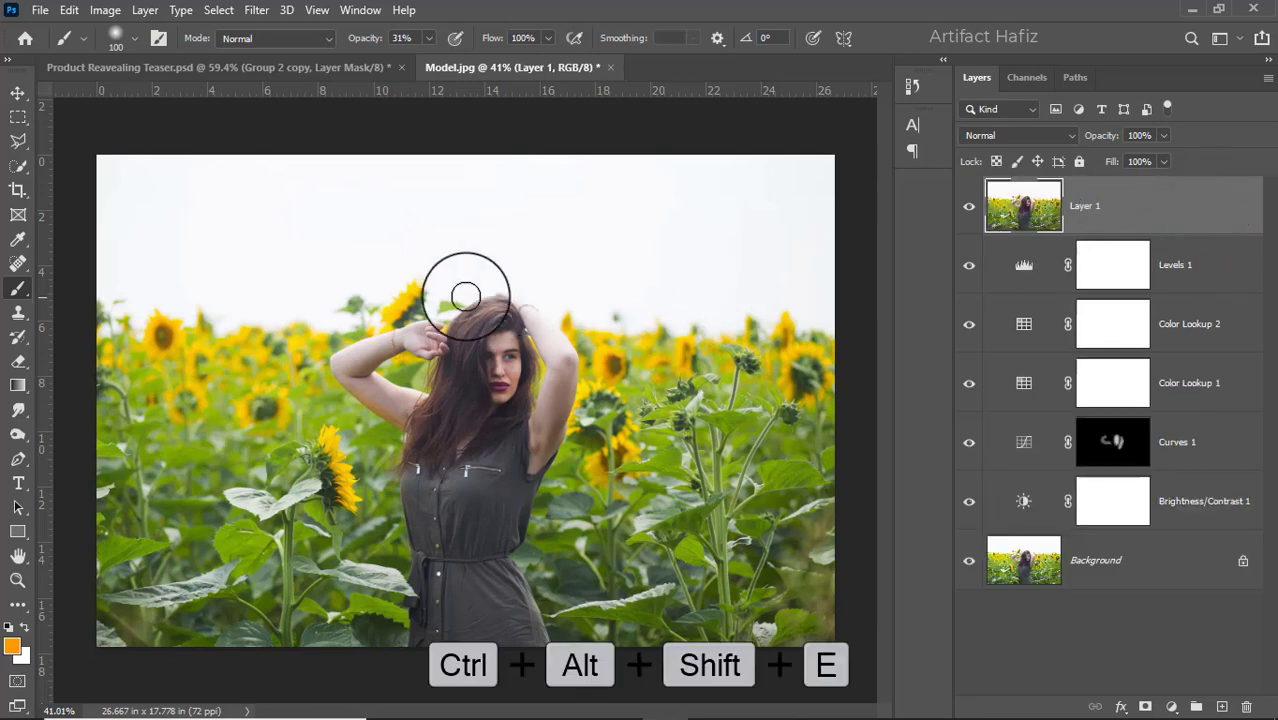
click(243, 12)
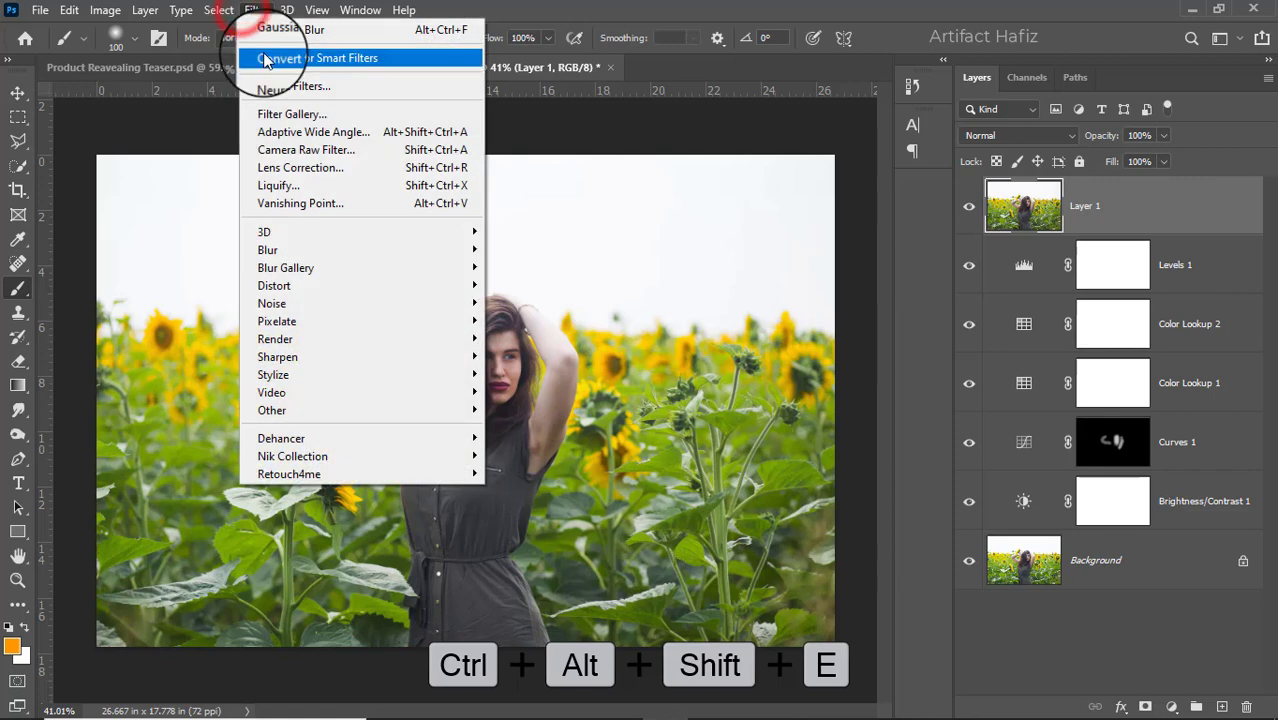
click(290, 57)
click(257, 10)
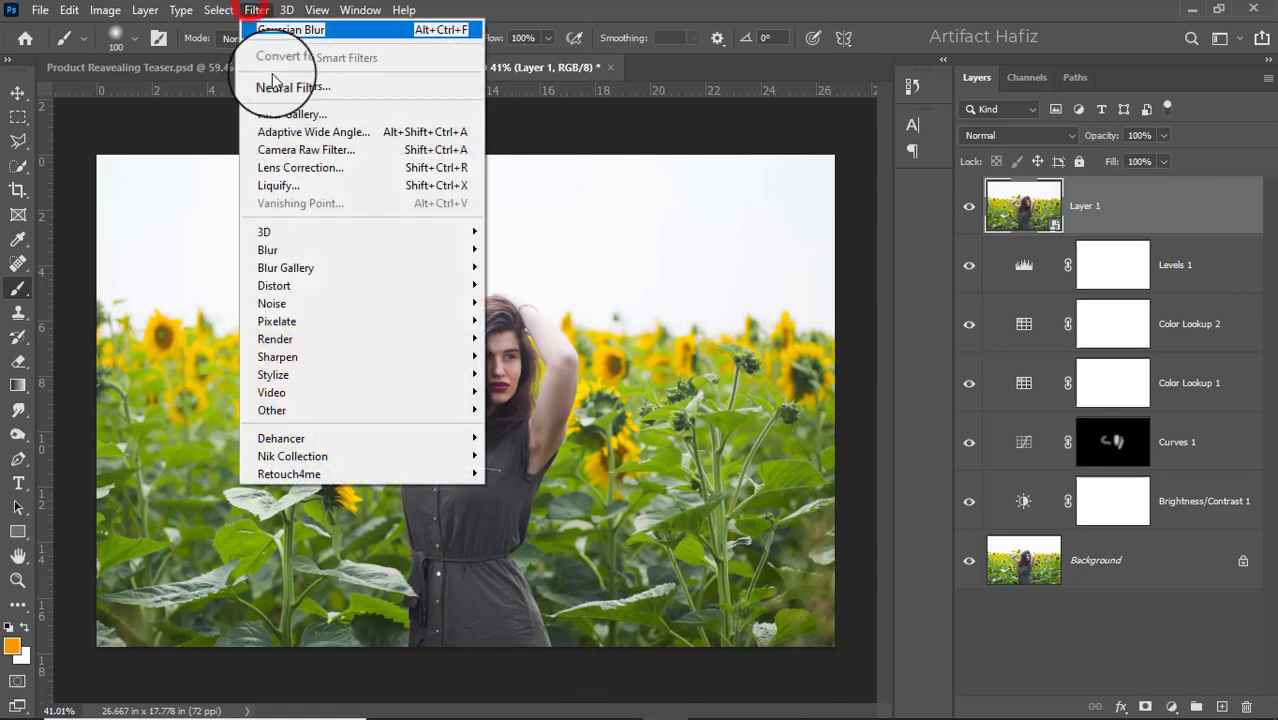
click(293, 149)
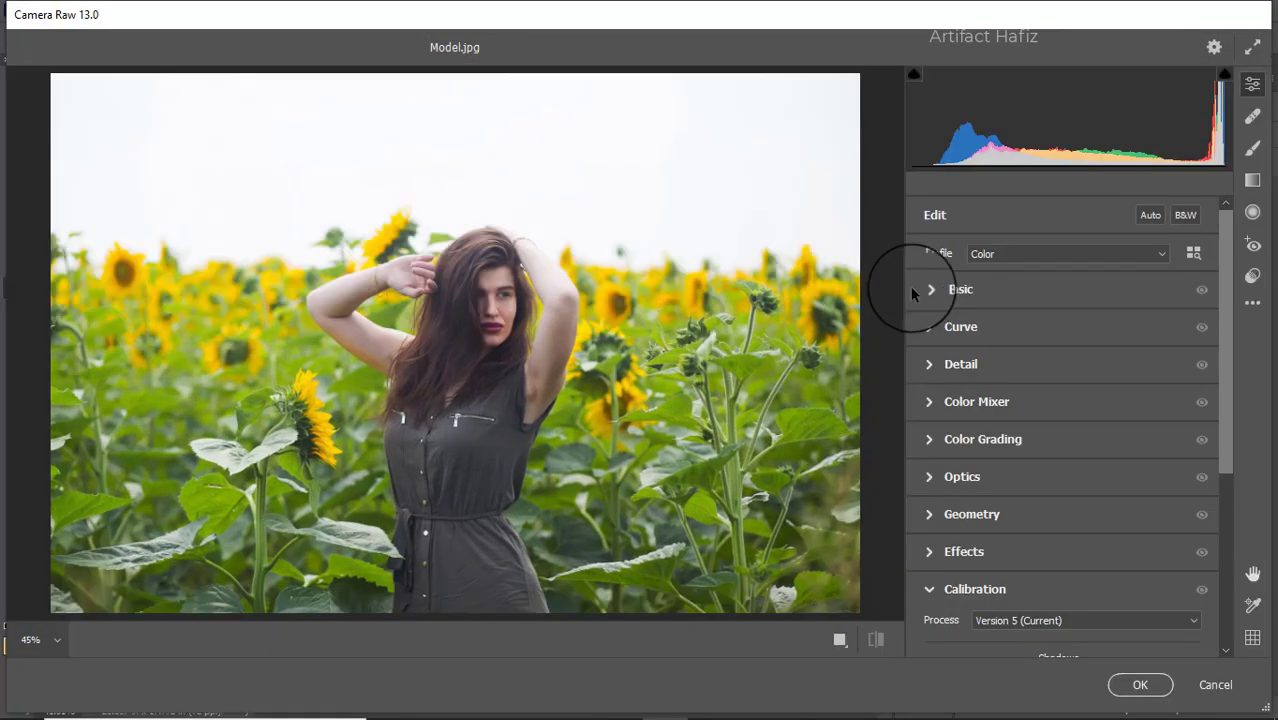
- Set Temperature +7, Tint -13, Exposure -0.90, Contrast -5 and Highlights -25
click(927, 289)
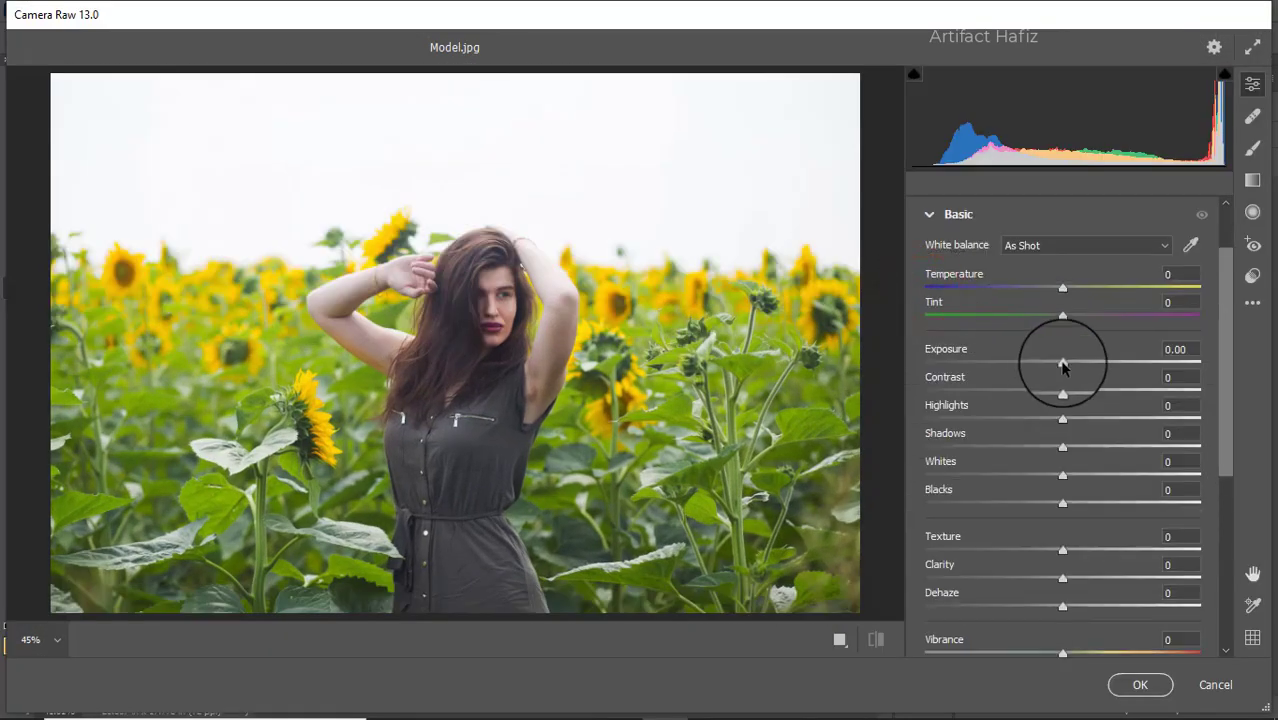
drag(1063, 288, 1074, 293)
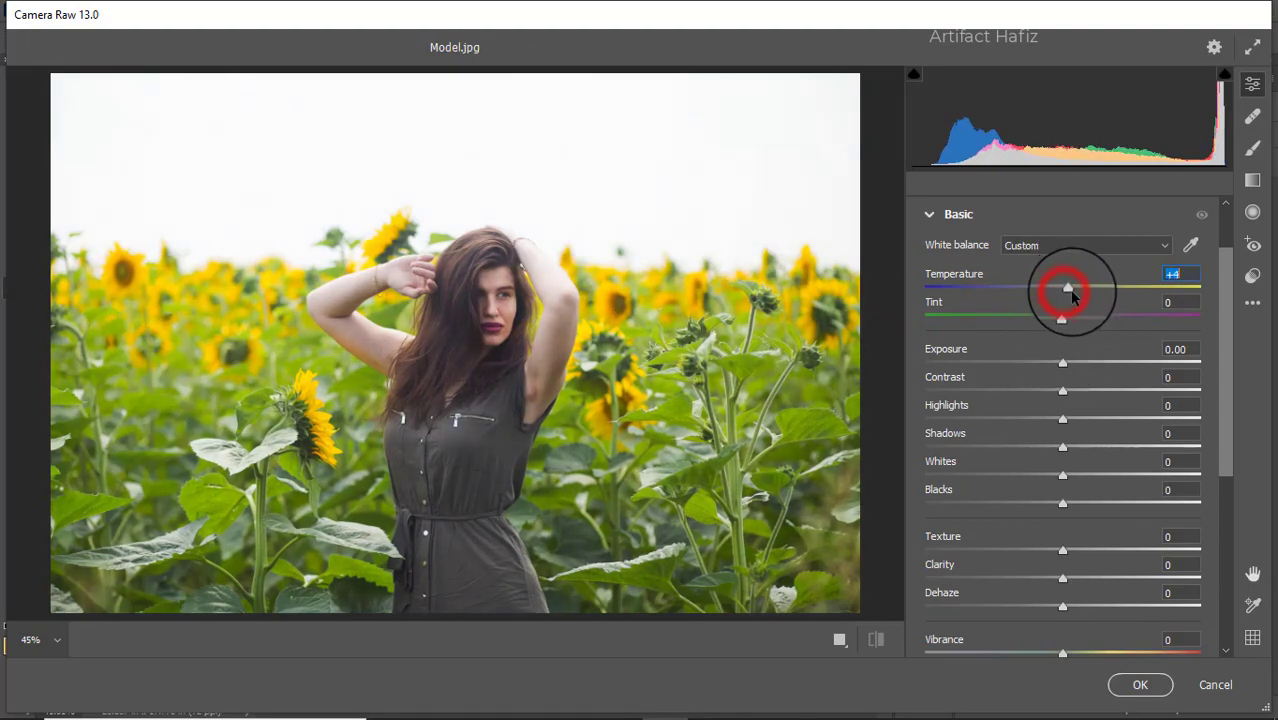
drag(1063, 364, 1035, 372)
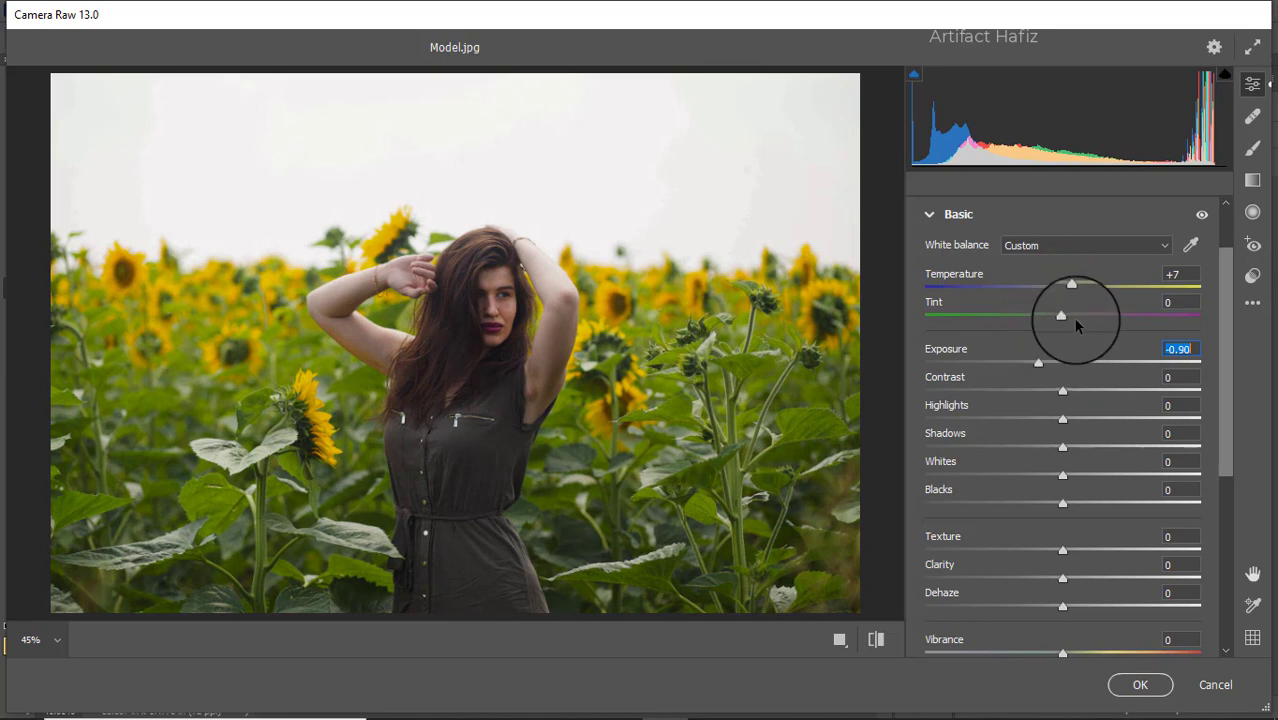
drag(1065, 318, 1045, 320)
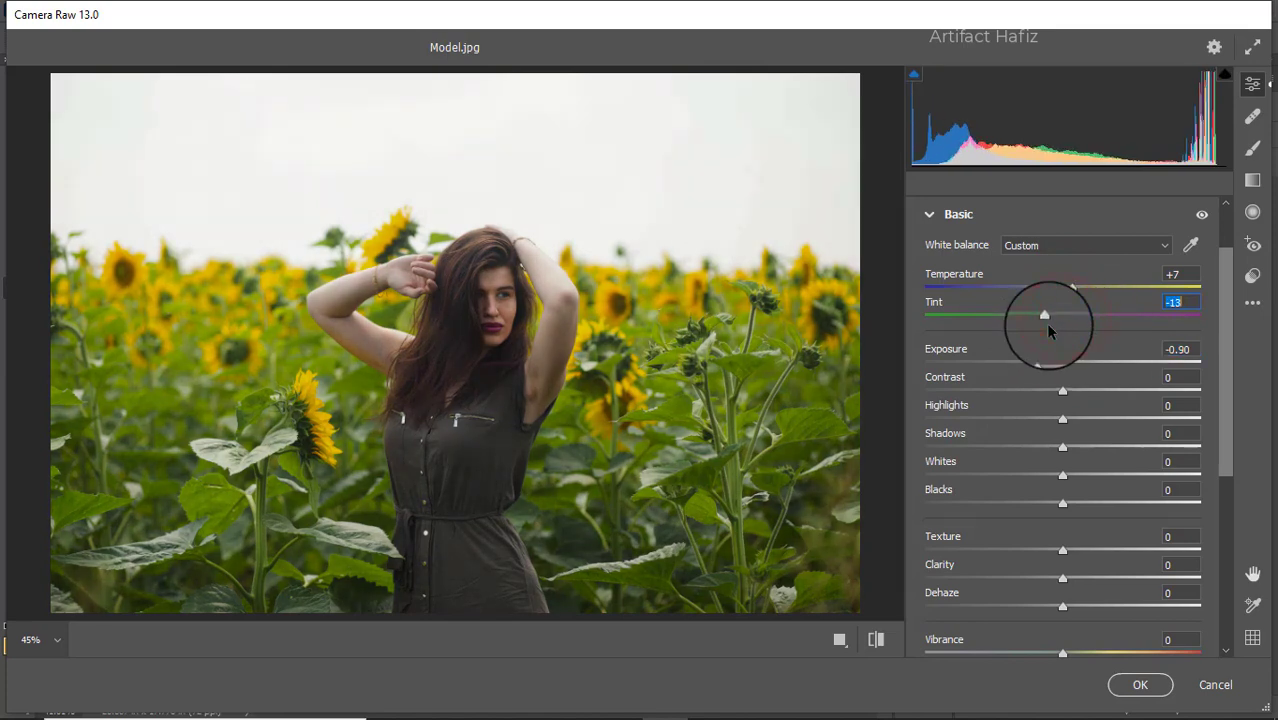
drag(1059, 395, 1054, 389)
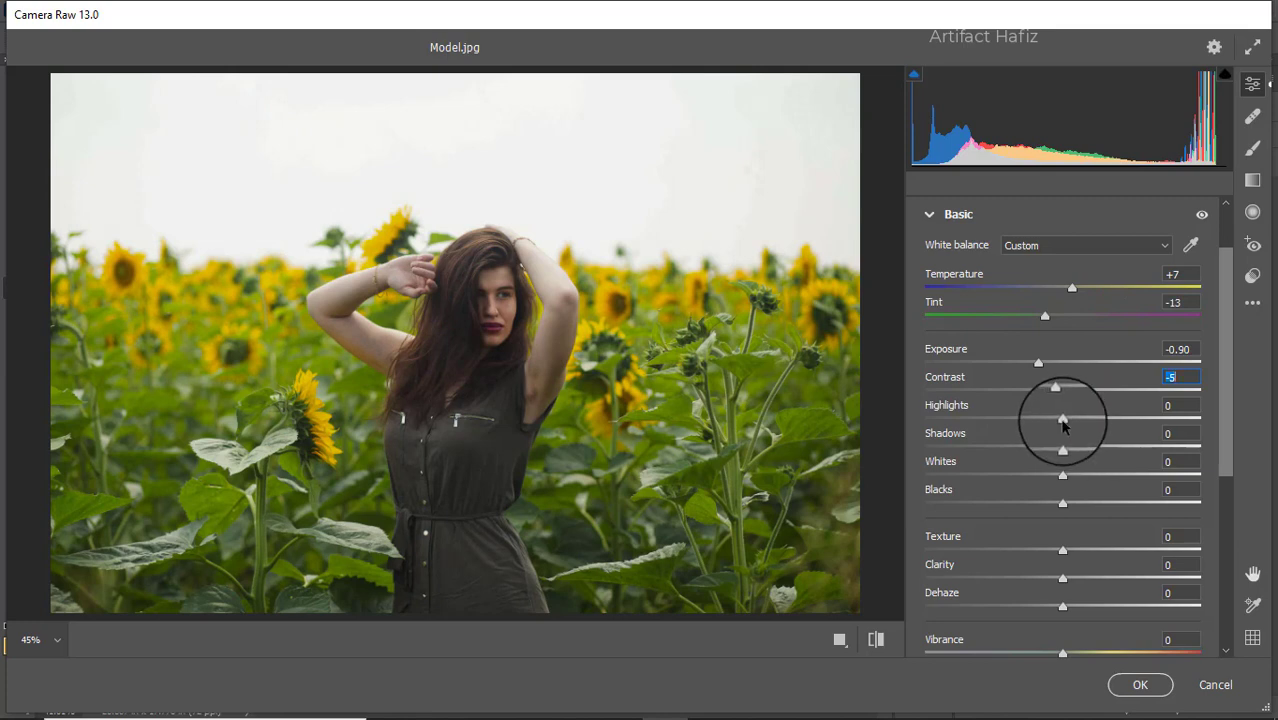
mouse_move(1063, 425)
mouse_down()
mouse_move(1030, 430)
mouse_move(1120, 481)
mouse_move(1092, 485)
mouse_move(1119, 506)
mouse_move(1021, 558)
mouse_move(1089, 588)
mouse_move(1047, 587)
mouse_up()
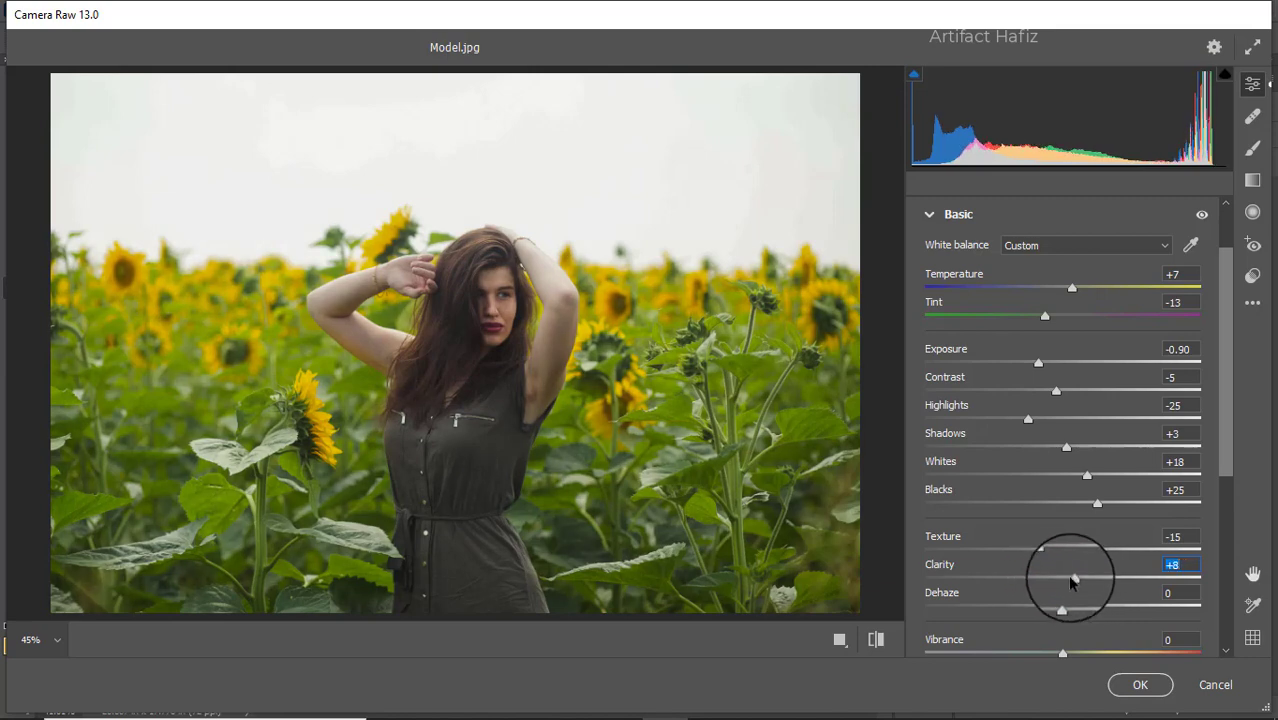
- Set Texture -10, Dehaze +4 and Vibrance +35
drag(1042, 556, 1049, 558)
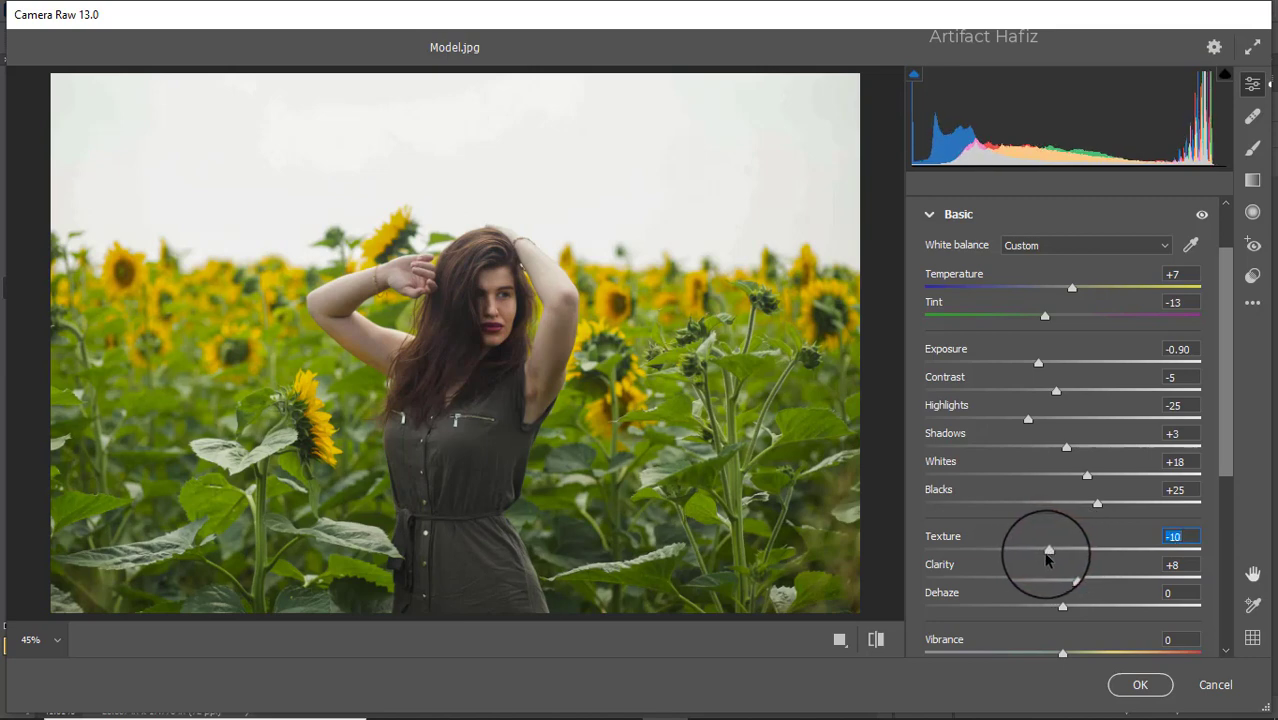
mouse_move(1063, 607)
mouse_down()
mouse_move(1126, 605)
mouse_move(1069, 606)
mouse_up()
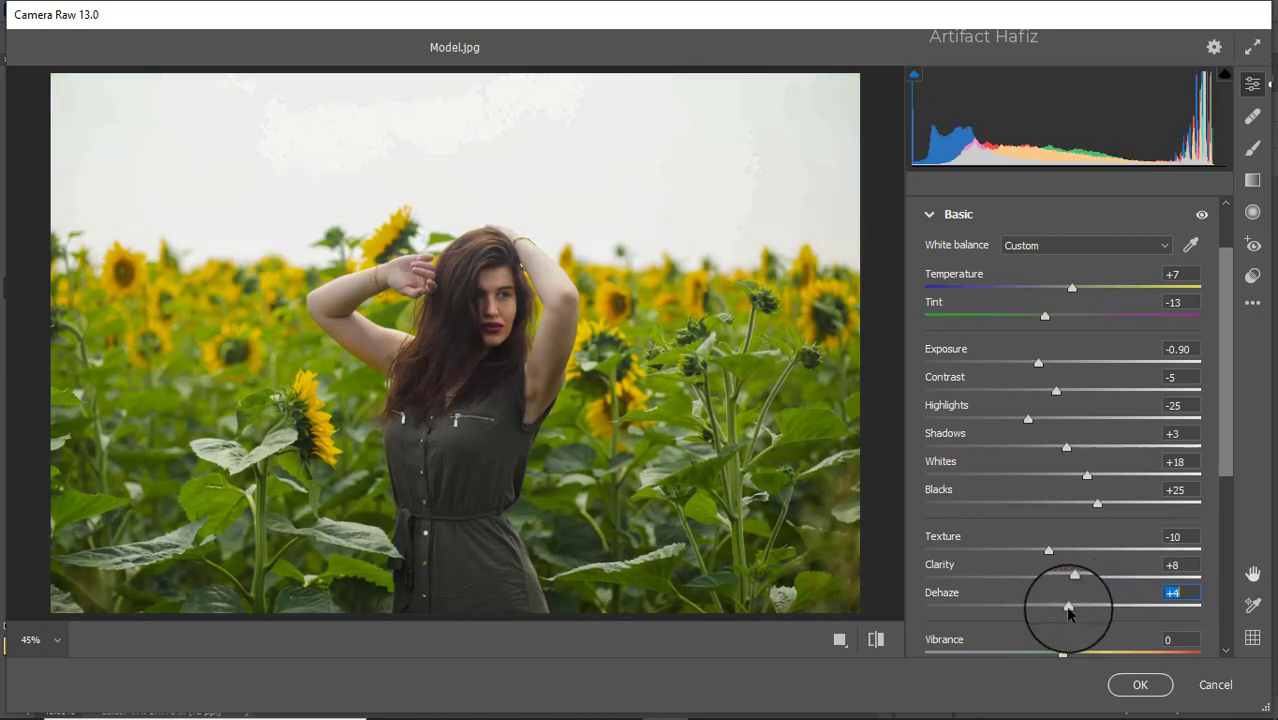
scroll(1063, 620, down, 1)
scroll(1060, 605, down, 3)
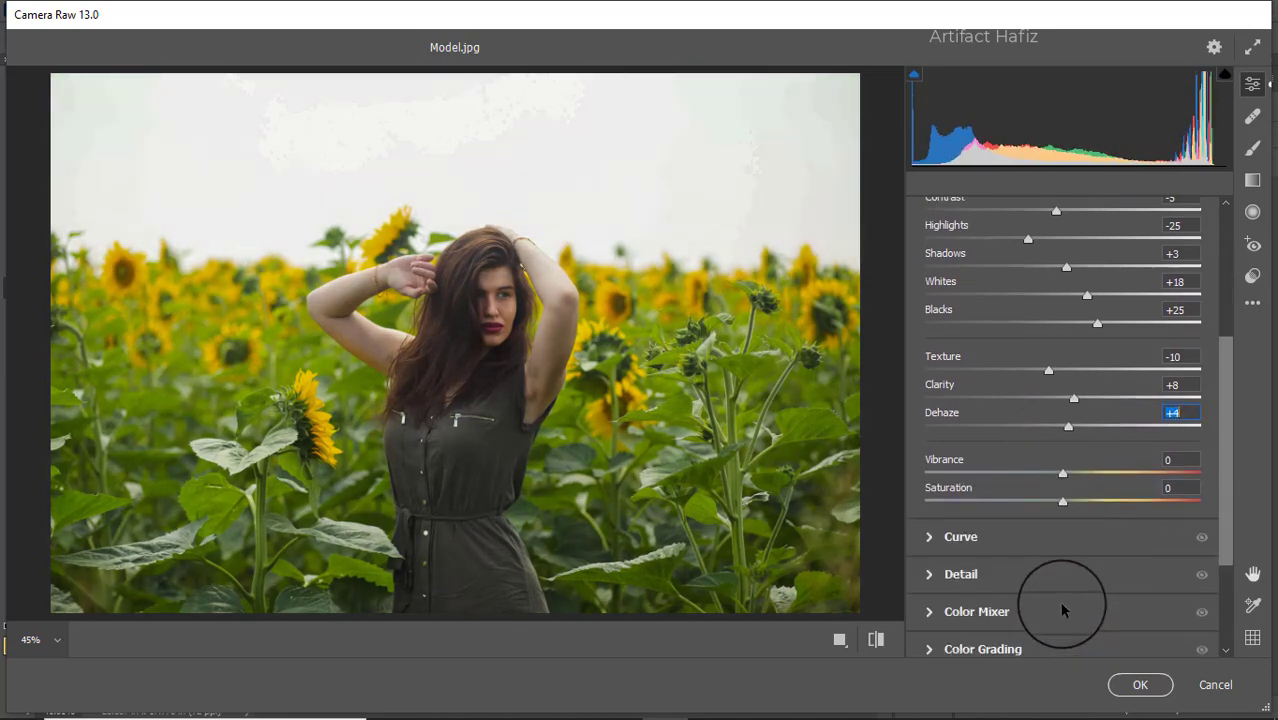
scroll(1062, 530, down, 1)
mouse_move(1063, 425)
mouse_down()
mouse_move(1182, 432)
mouse_move(1110, 430)
mouse_move(1051, 457)
mouse_up()
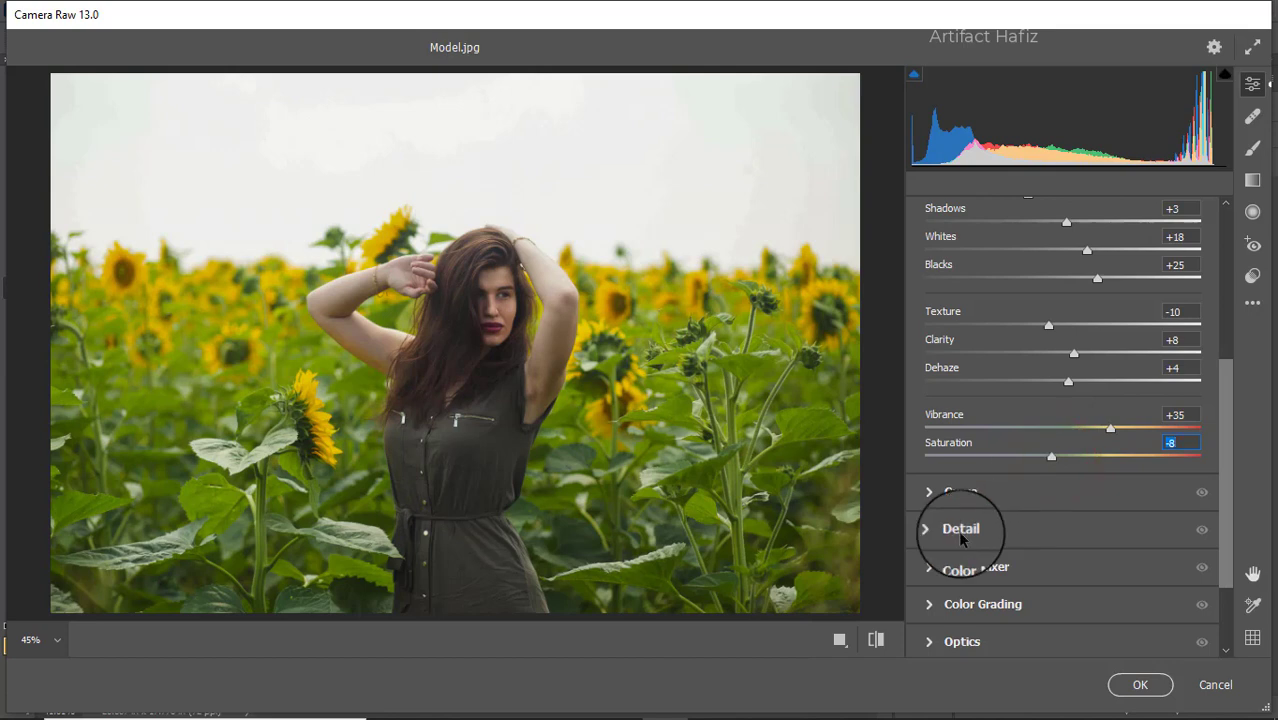
- Make an S-shaped RGB point curve with lowered shadows and raised highlights
click(943, 497)
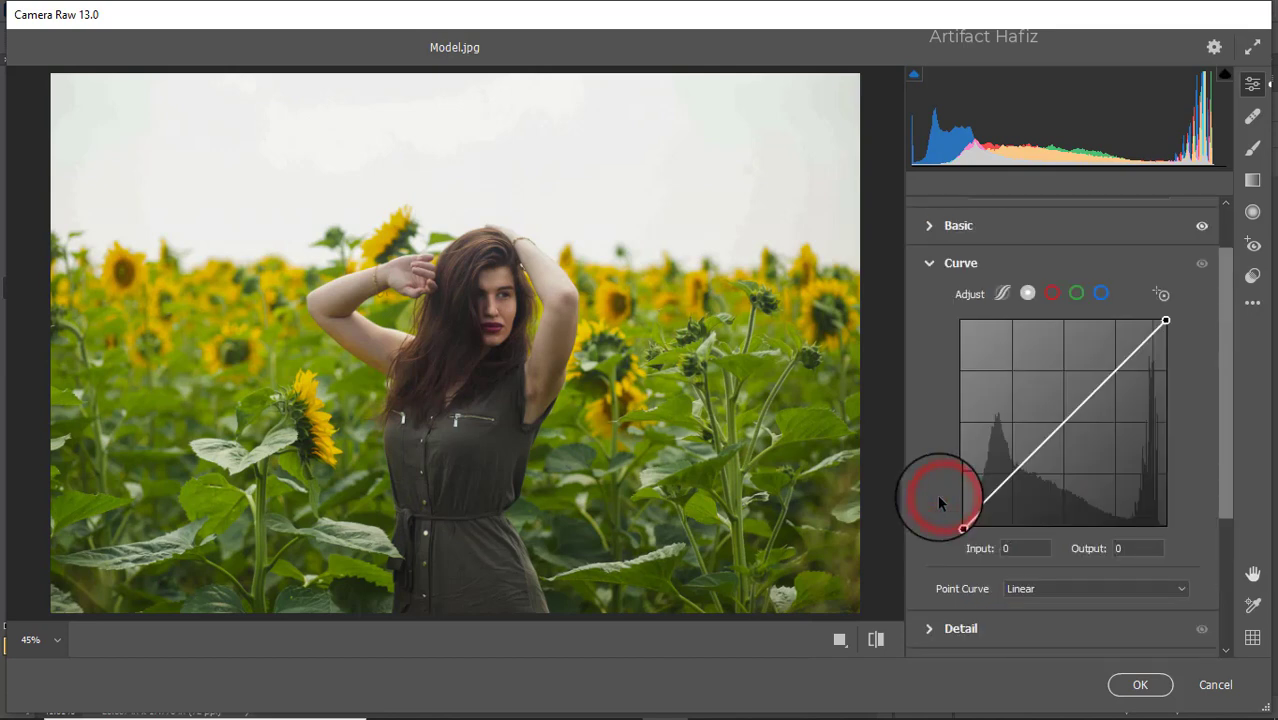
click(1027, 293)
drag(1006, 471, 1015, 482)
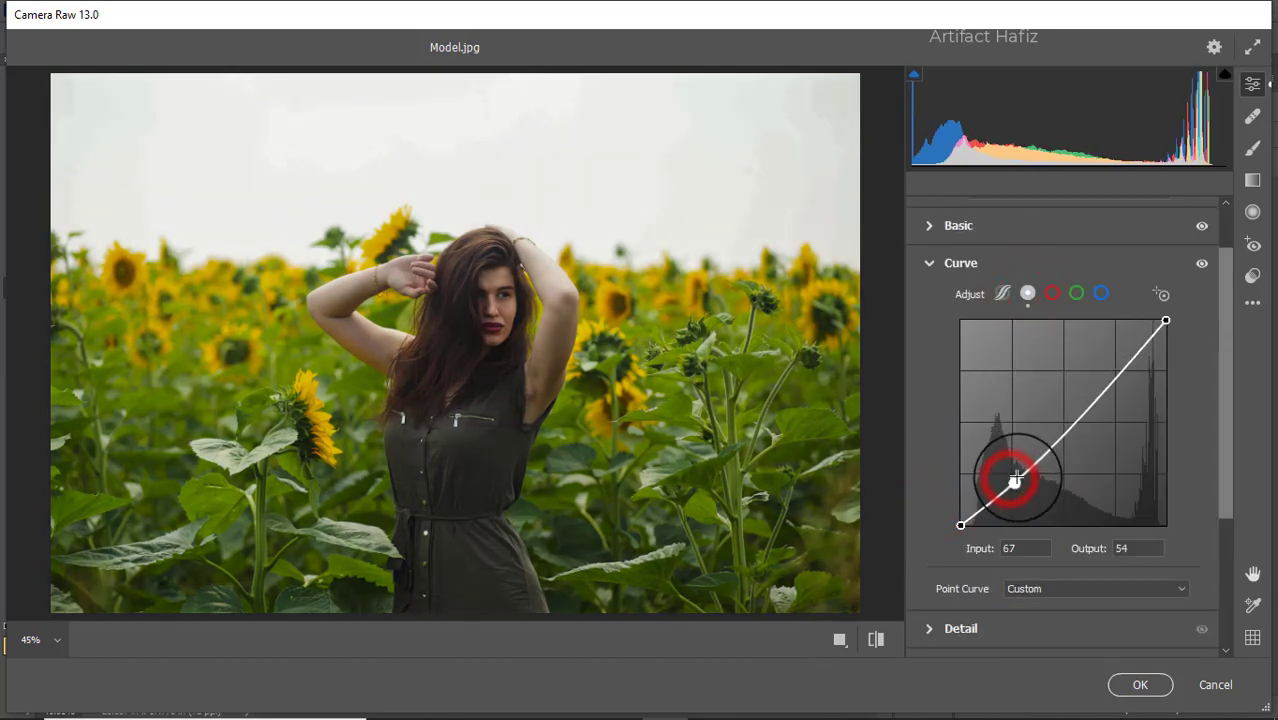
click(1120, 376)
drag(1120, 376, 1119, 376)
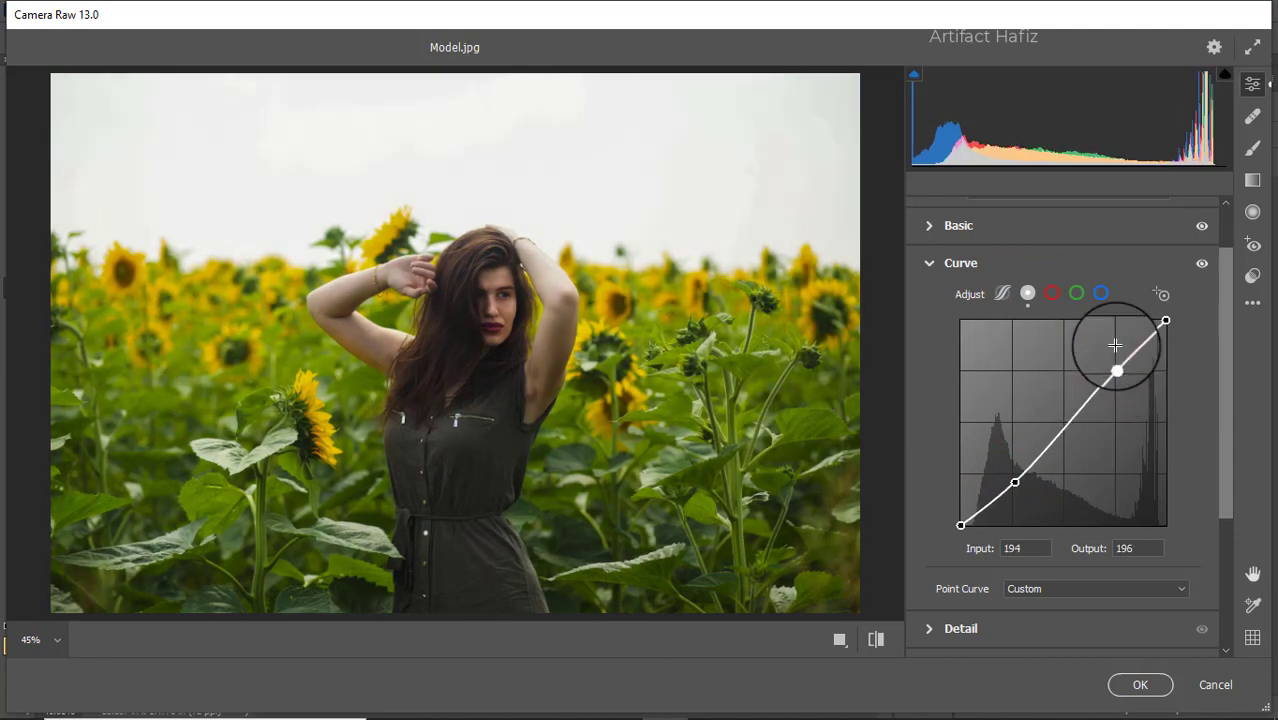
- Give the Blue channel curve a lifted black point and gentle S-bend
click(1100, 293)
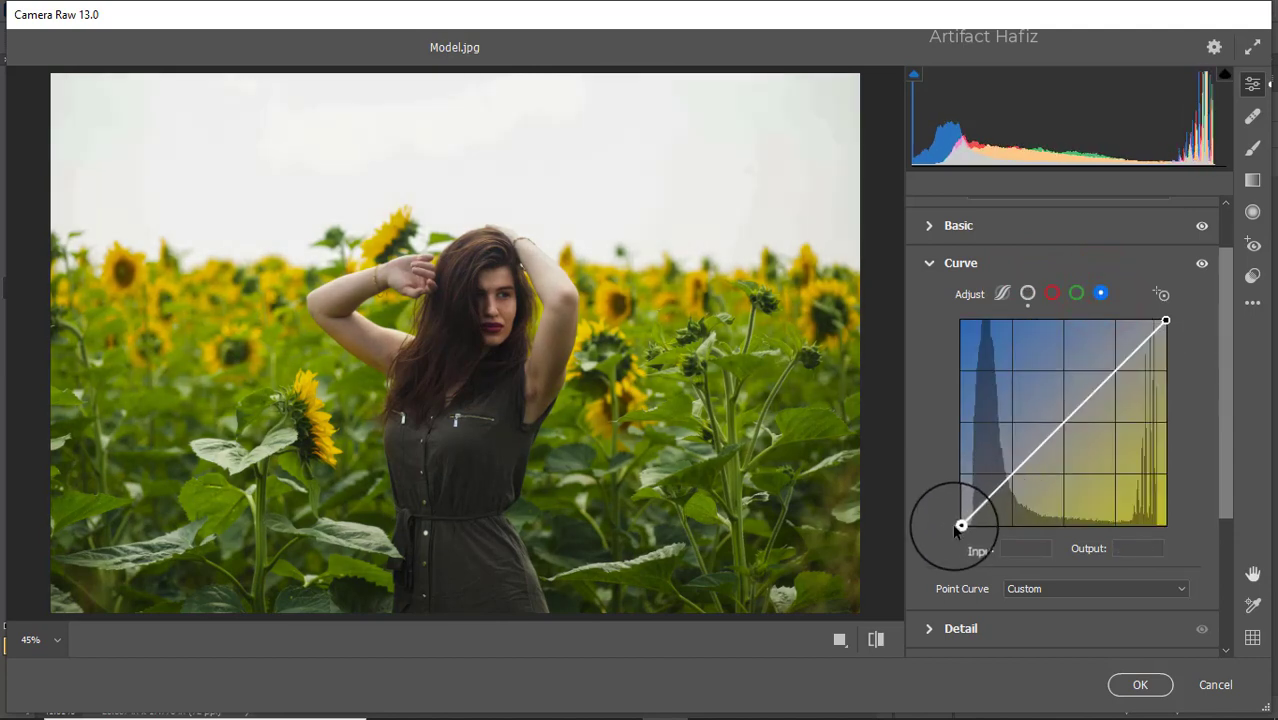
drag(958, 527, 958, 521)
click(1012, 478)
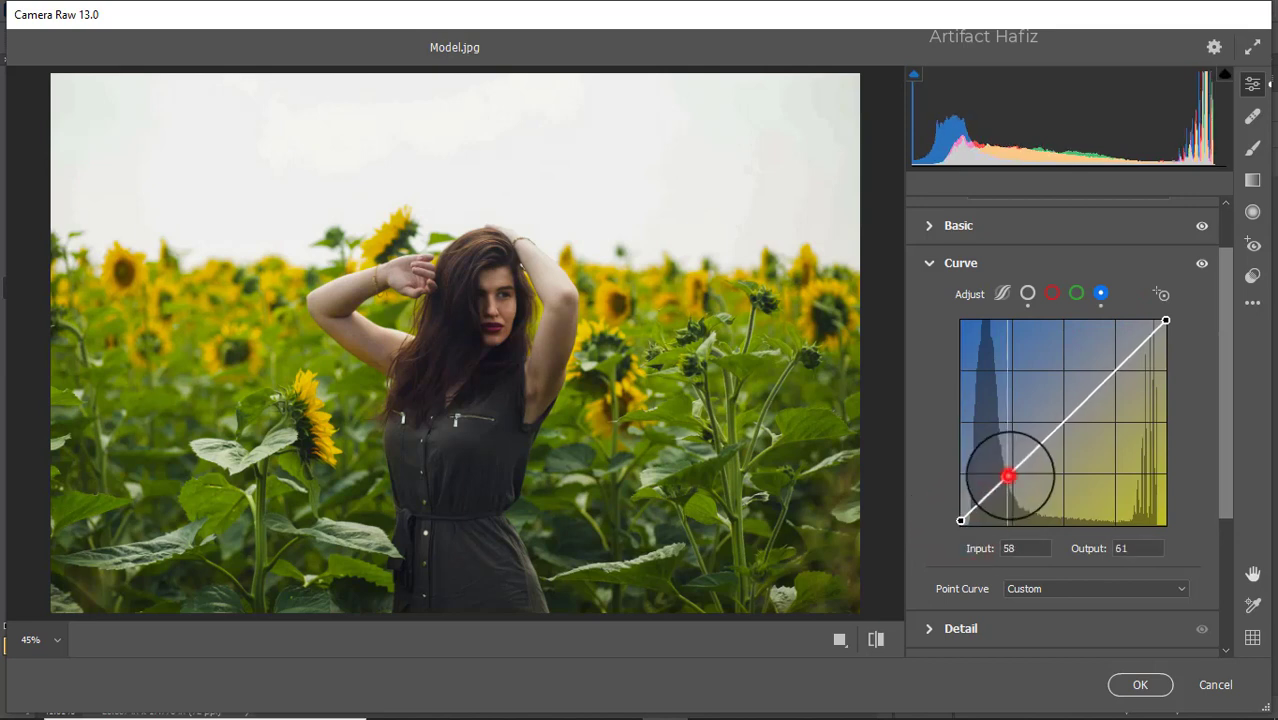
click(1109, 372)
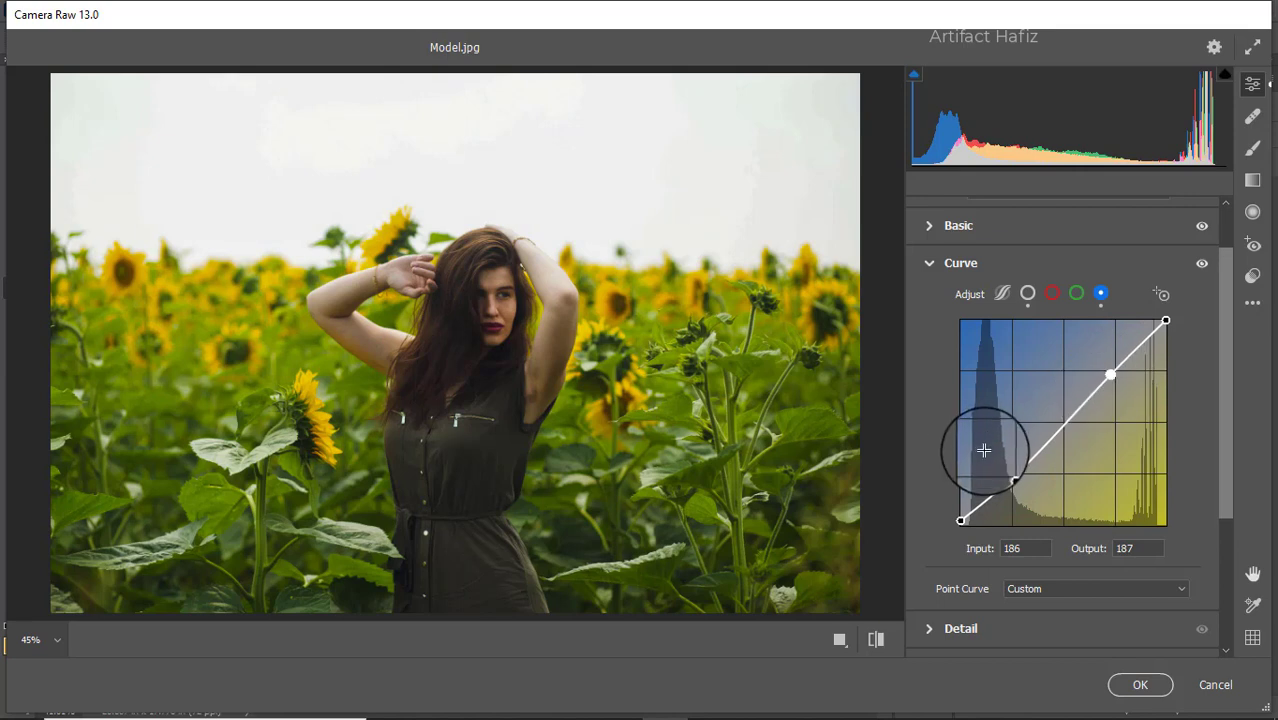
scroll(975, 445, down, 3)
- In Detail, set Sharpening 8, Noise Reduction 8 and Color Noise Reduction 11
click(957, 504)
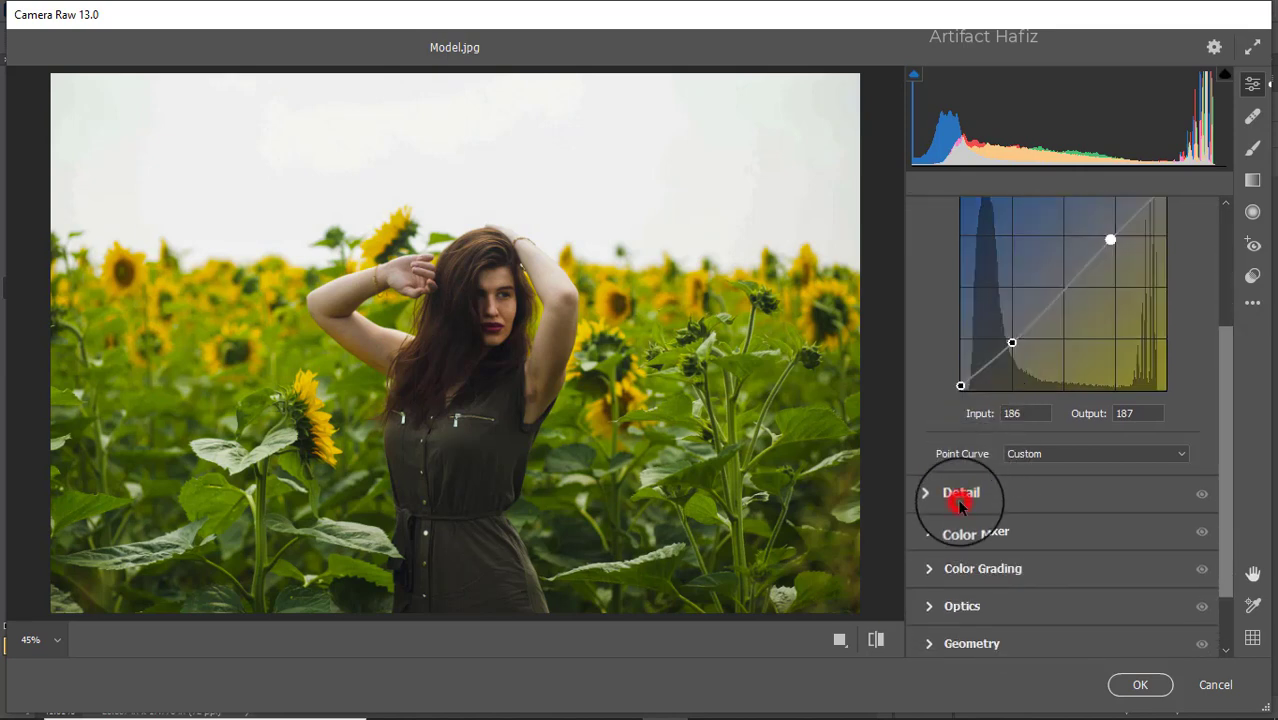
drag(926, 411, 941, 408)
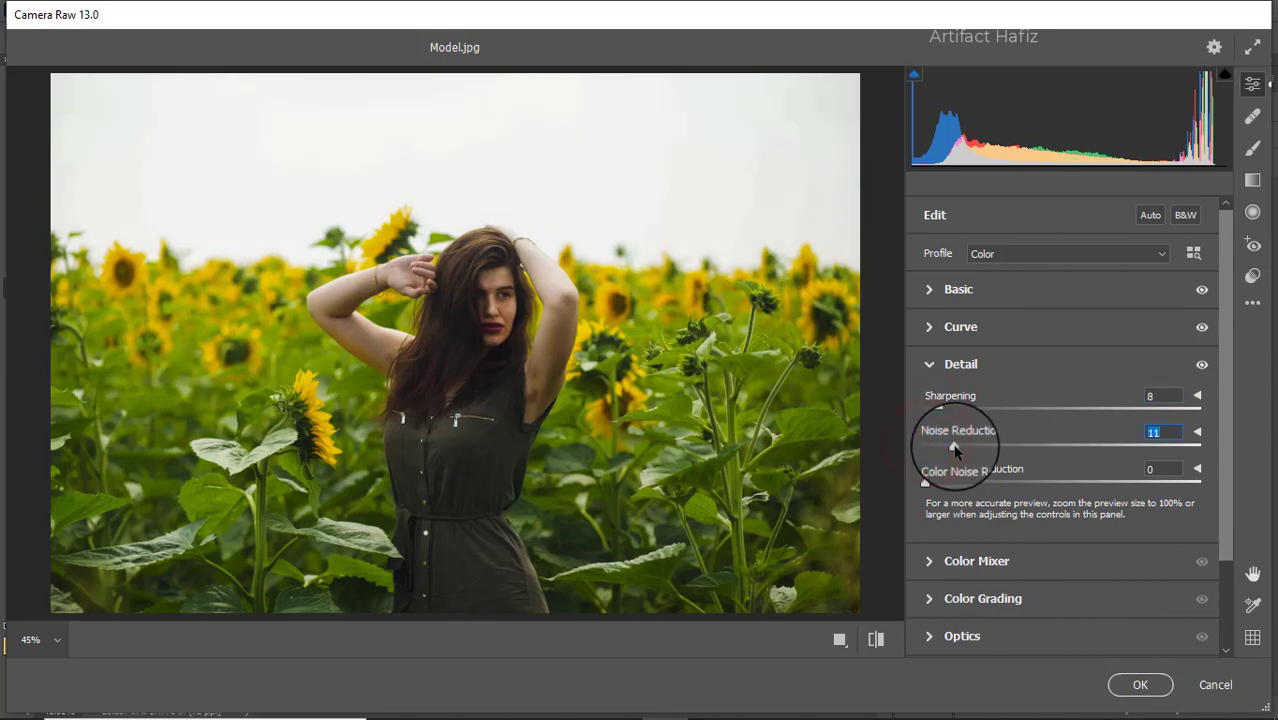
mouse_move(925, 484)
mouse_down()
mouse_move(955, 486)
mouse_move(947, 447)
mouse_up()
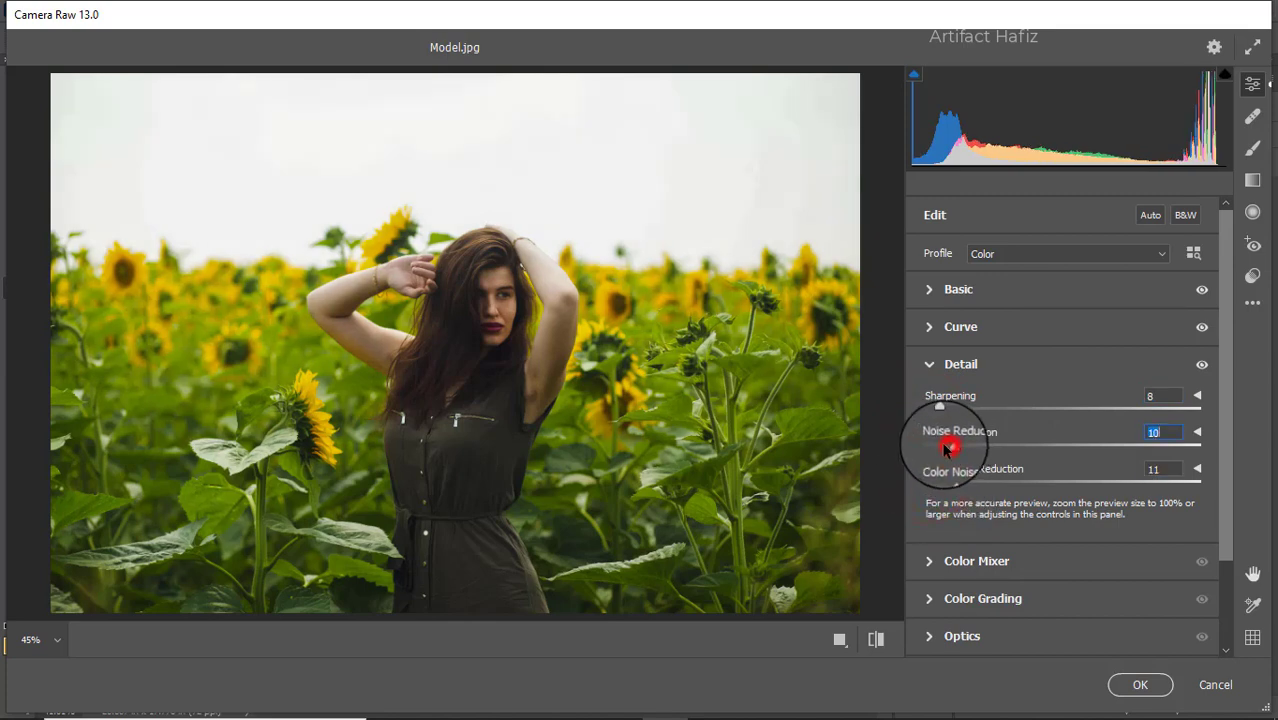
- Adjust HSL saturation: boost Reds, Oranges -5, lower Yellows, Aquas +5
click(969, 566)
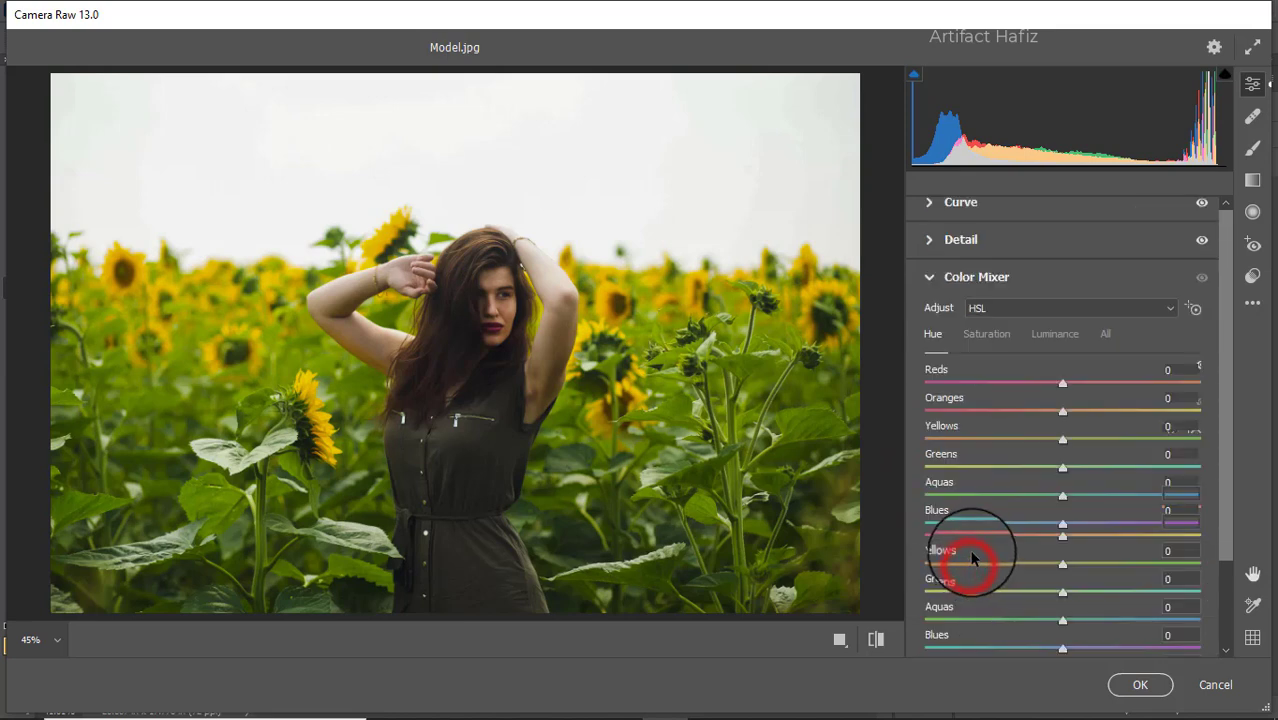
click(1000, 342)
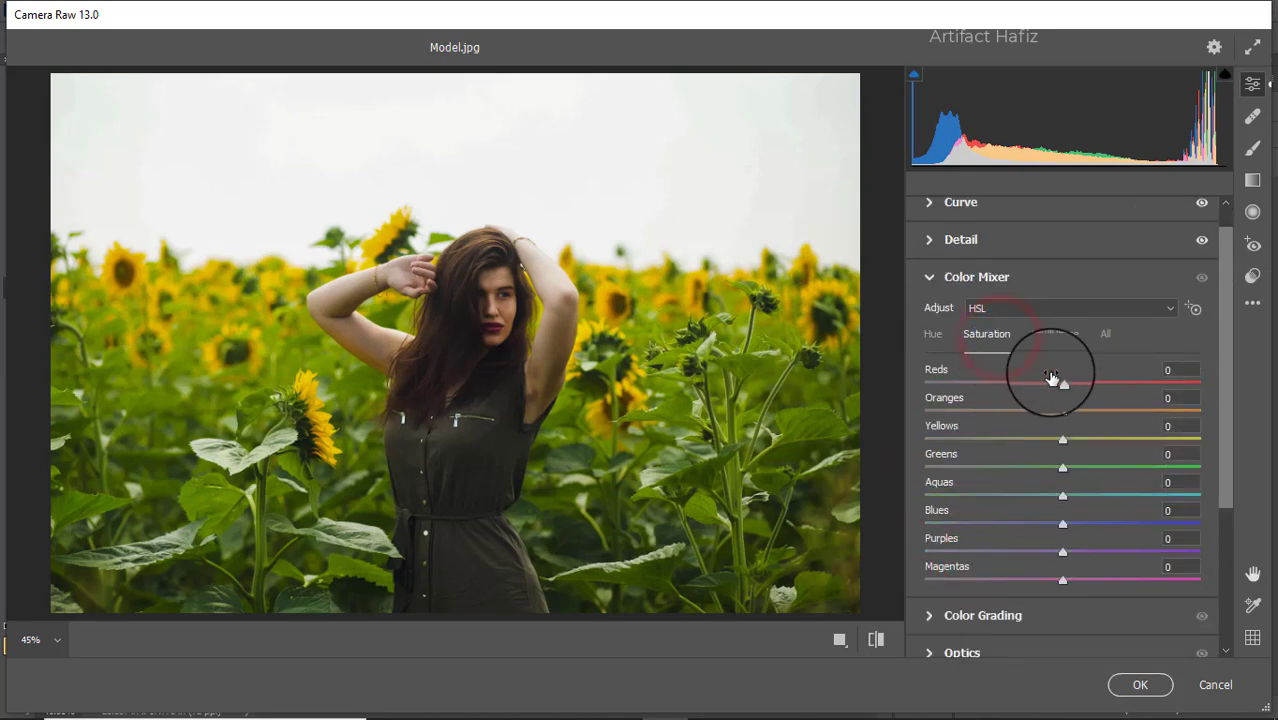
mouse_move(1063, 383)
mouse_down()
mouse_move(1114, 387)
mouse_move(1071, 385)
mouse_up()
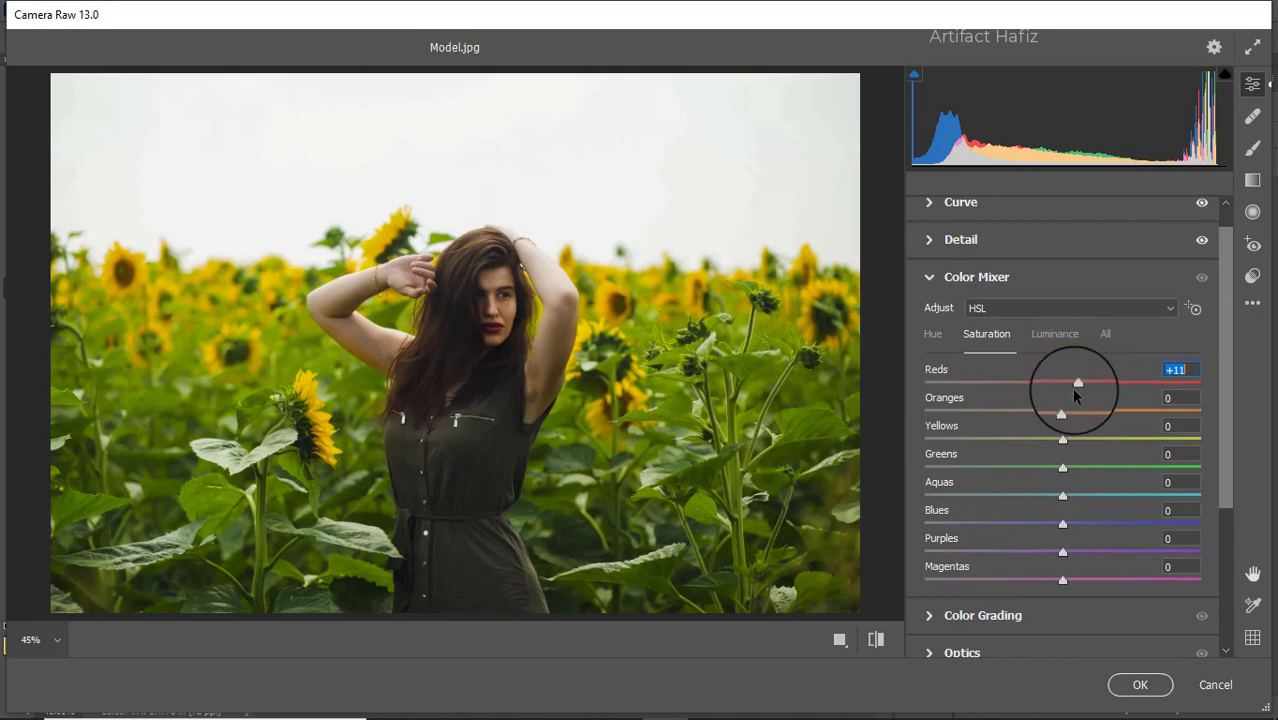
mouse_move(1062, 418)
mouse_down()
mouse_move(961, 441)
mouse_move(1098, 442)
mouse_move(927, 470)
mouse_move(952, 472)
mouse_move(901, 467)
mouse_up()
click(1062, 441)
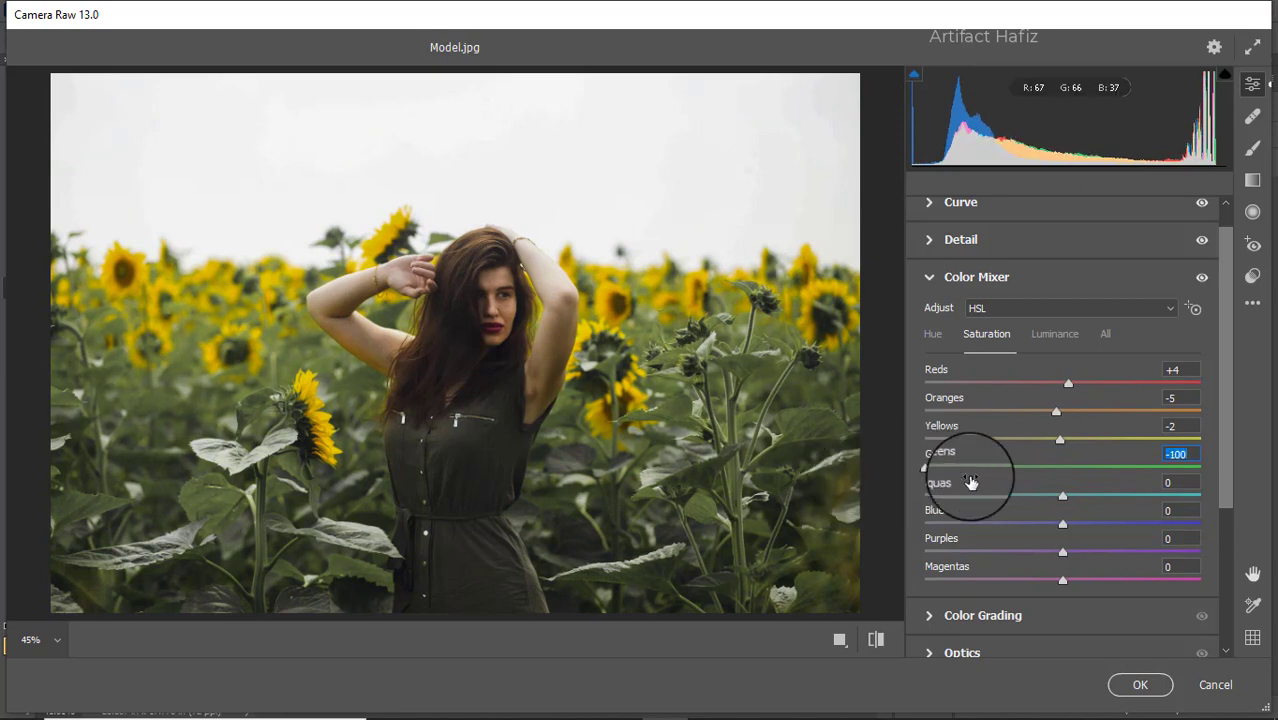
mouse_move(1061, 500)
mouse_down()
mouse_move(1071, 503)
mouse_move(1080, 450)
mouse_up()
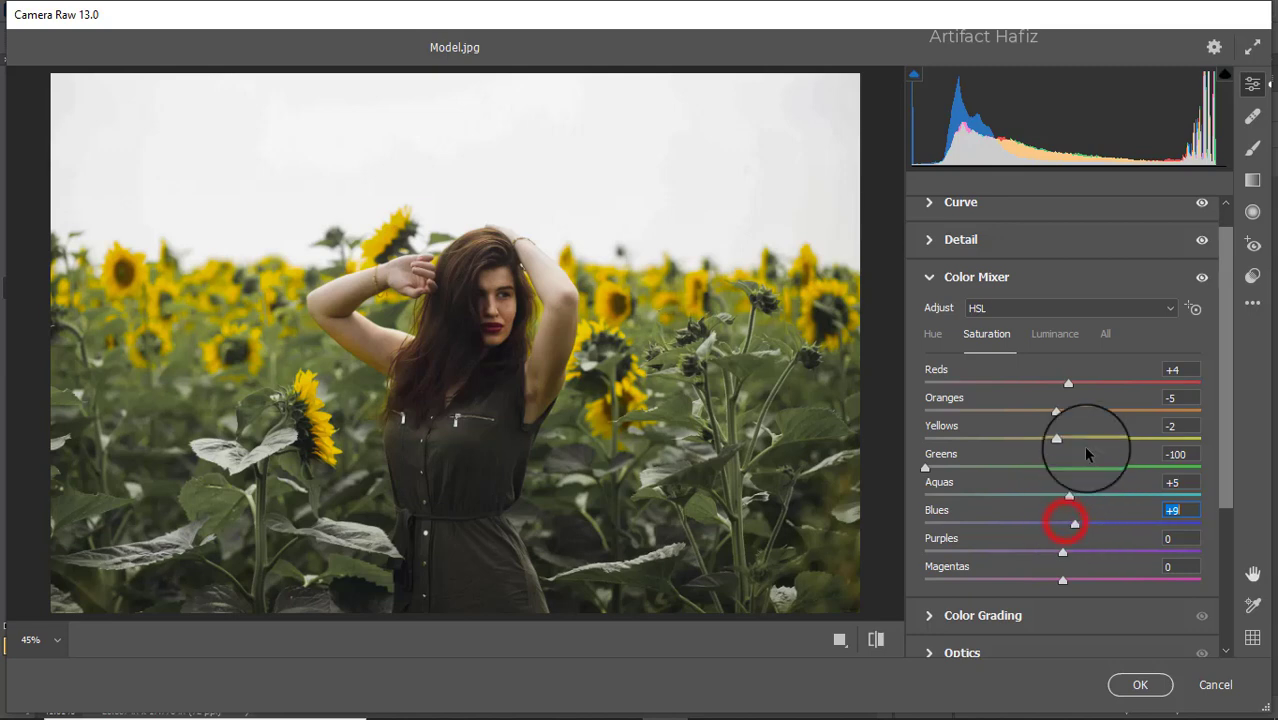
- Adjust luminance: brighten Greens to +24 and darken Aquas and Blues
click(1055, 336)
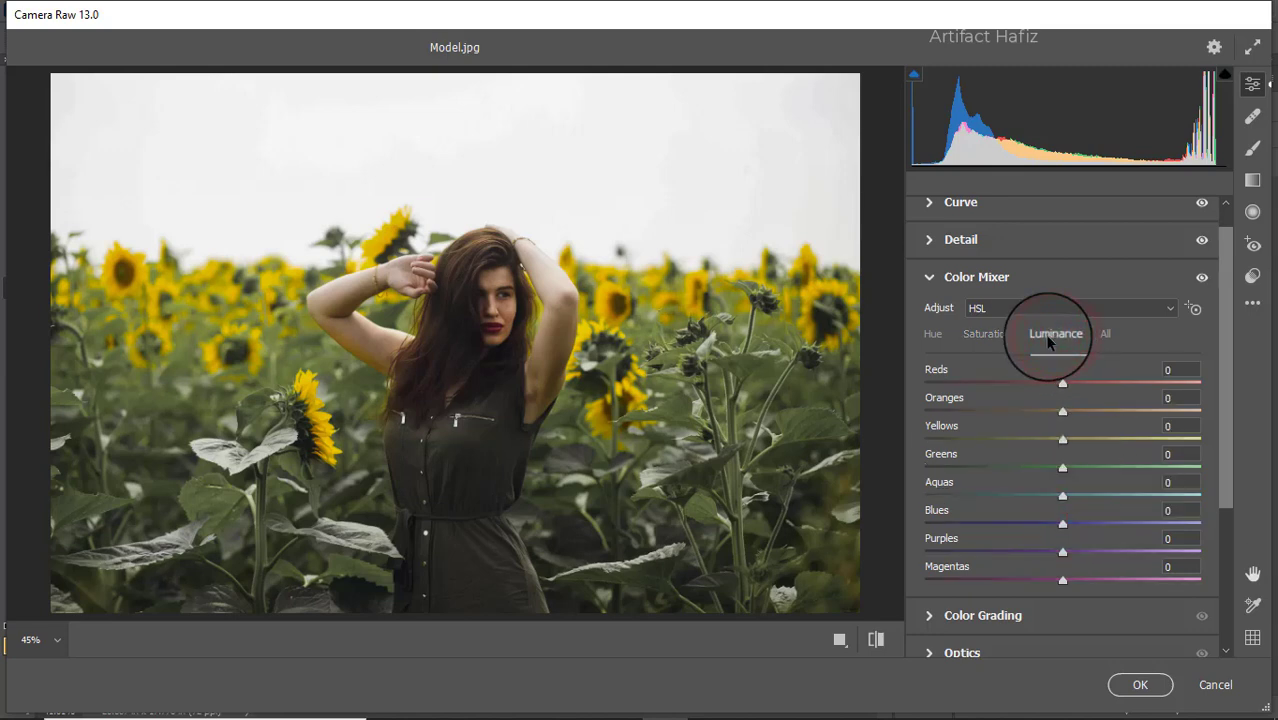
mouse_move(1063, 467)
mouse_down()
mouse_move(1130, 472)
mouse_move(1096, 474)
mouse_move(1118, 443)
mouse_move(1050, 446)
mouse_move(1081, 441)
mouse_move(1126, 405)
mouse_up()
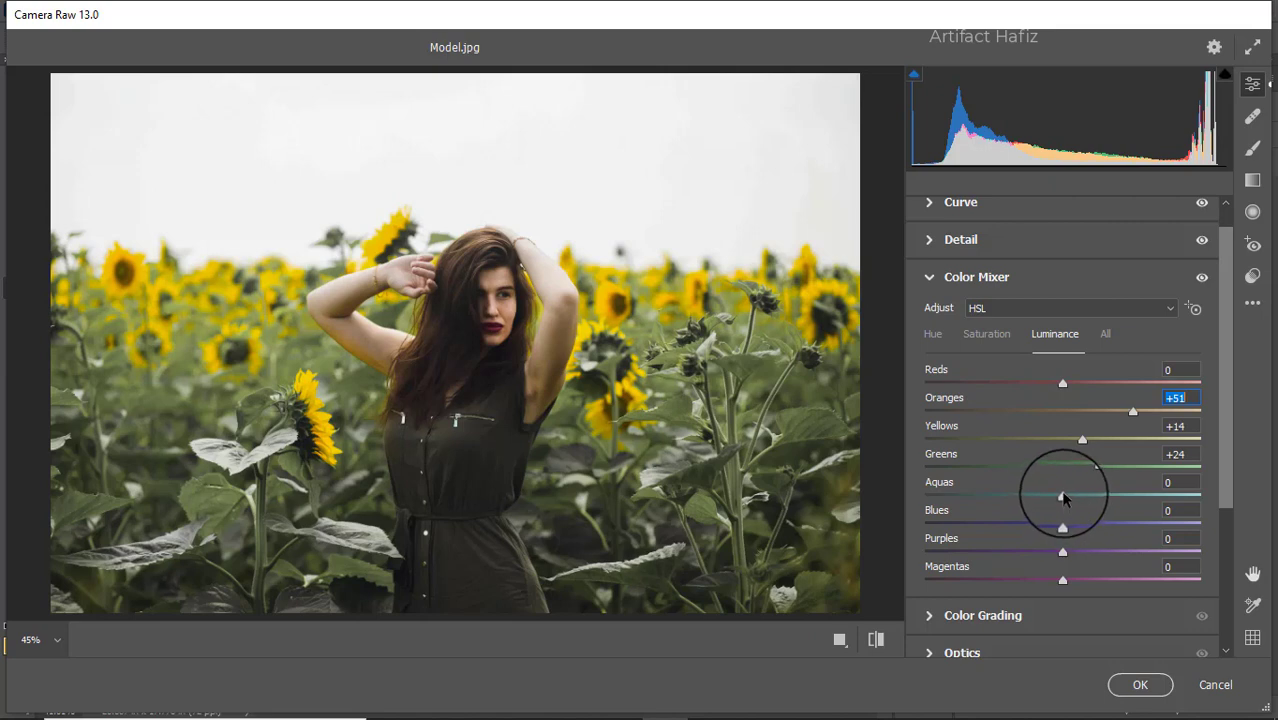
mouse_move(1063, 497)
mouse_down()
mouse_move(1033, 497)
mouse_move(1026, 523)
mouse_move(994, 496)
mouse_up()
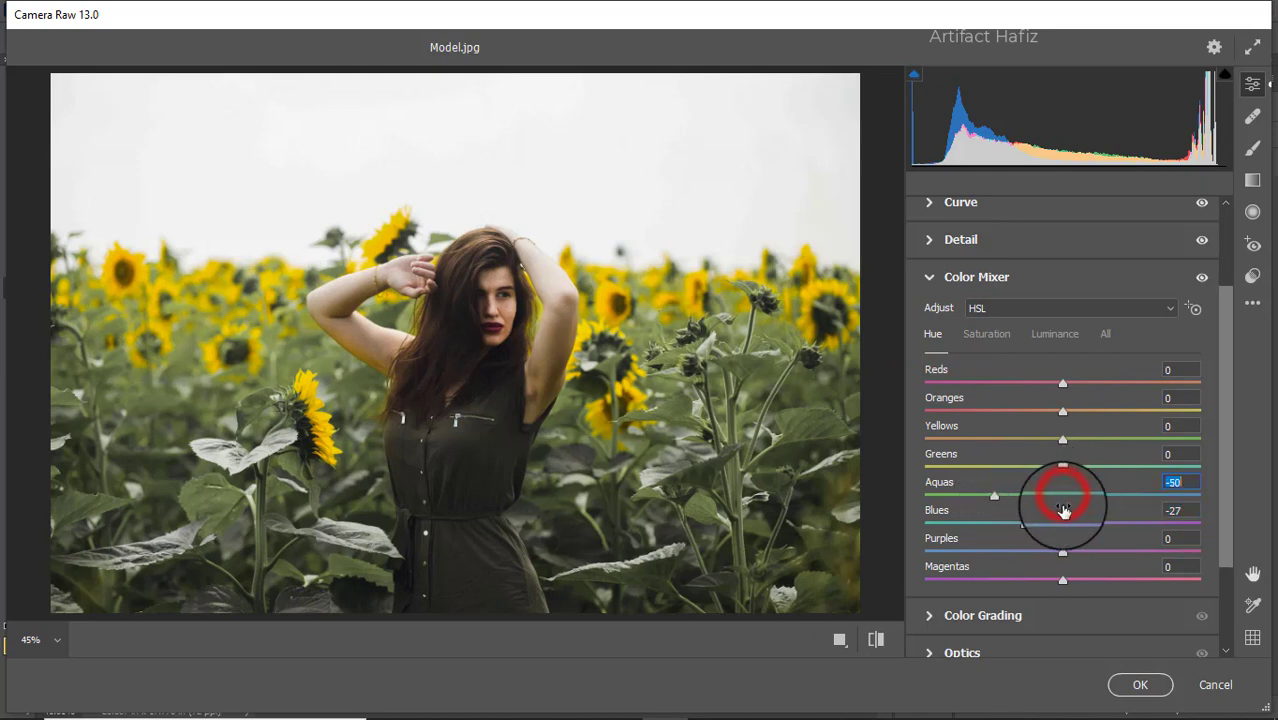
scroll(1090, 495, down, 3)
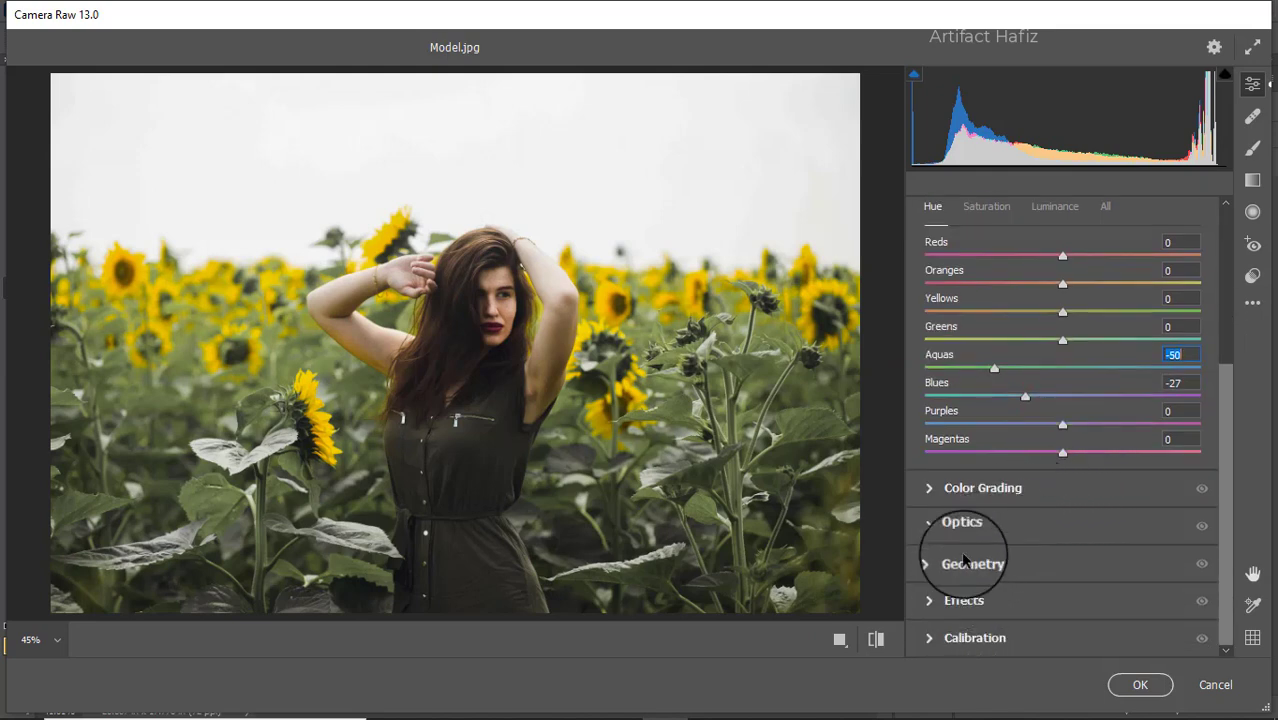
- Grade shadows cyan-blue, highlights green (H 147) and midtones orange (H 22, S 13)
click(970, 487)
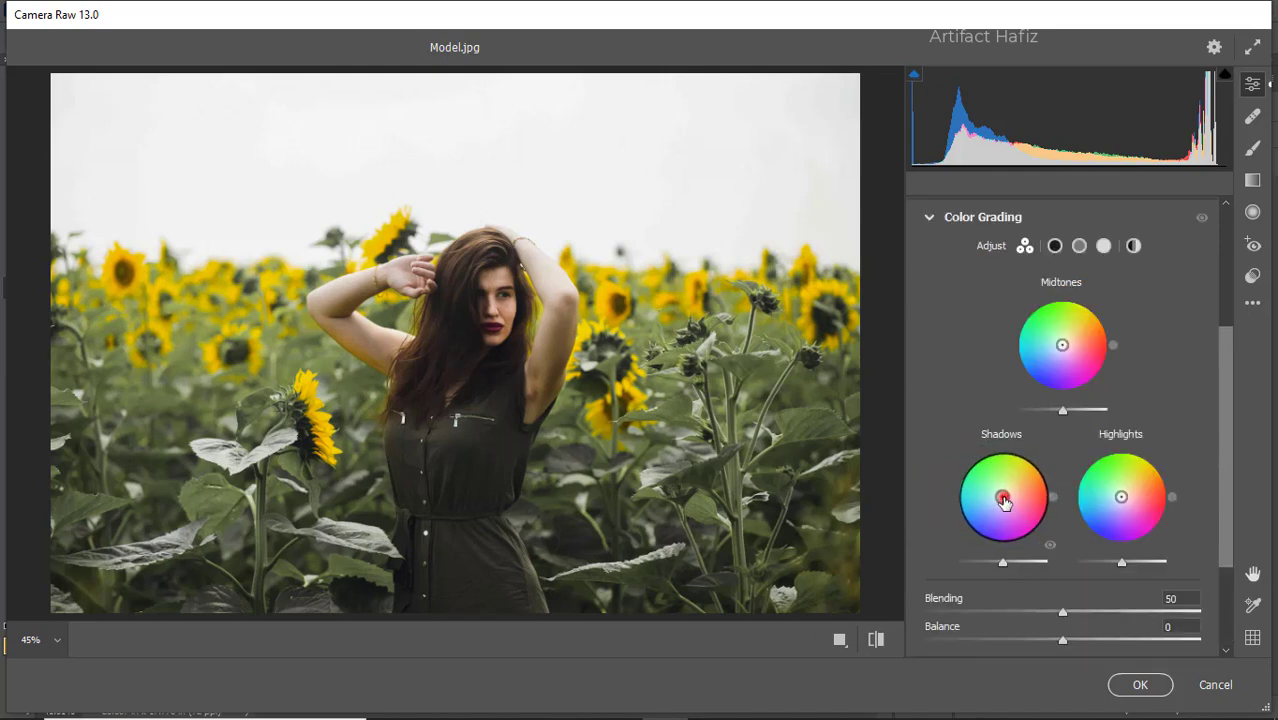
drag(1004, 502, 995, 497)
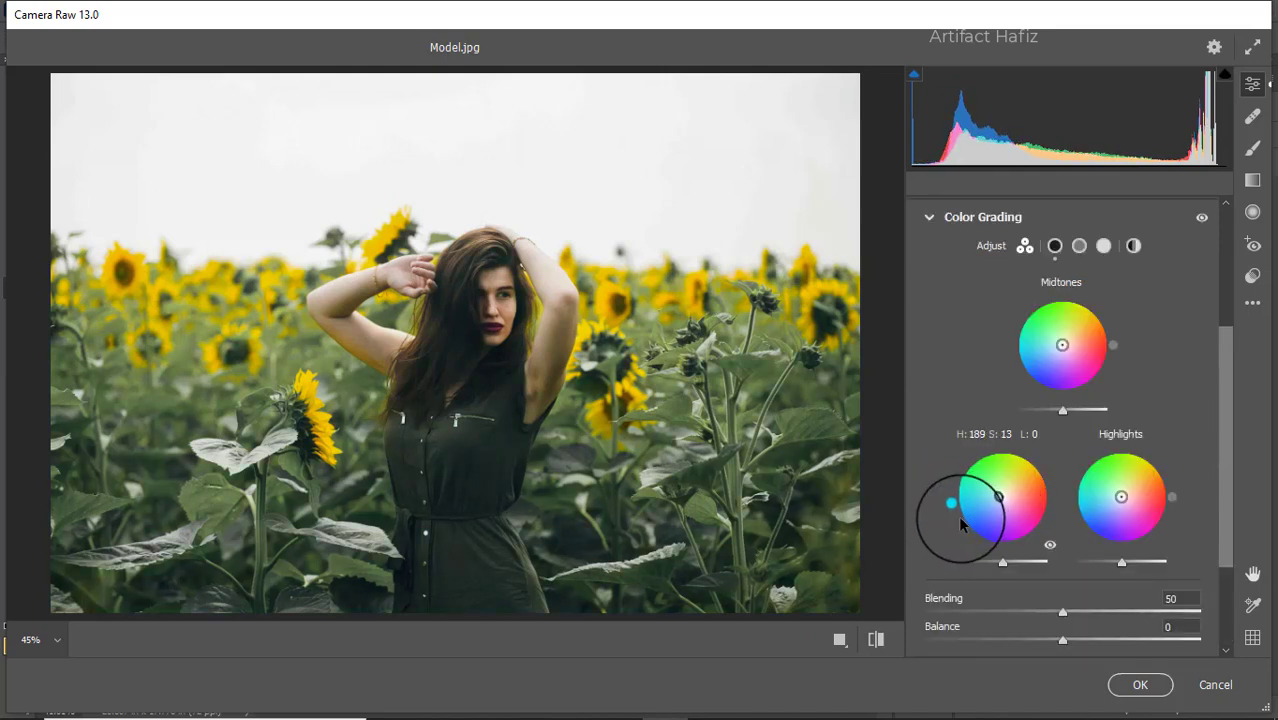
mouse_move(953, 516)
mouse_down()
mouse_move(967, 452)
mouse_move(1001, 530)
mouse_up()
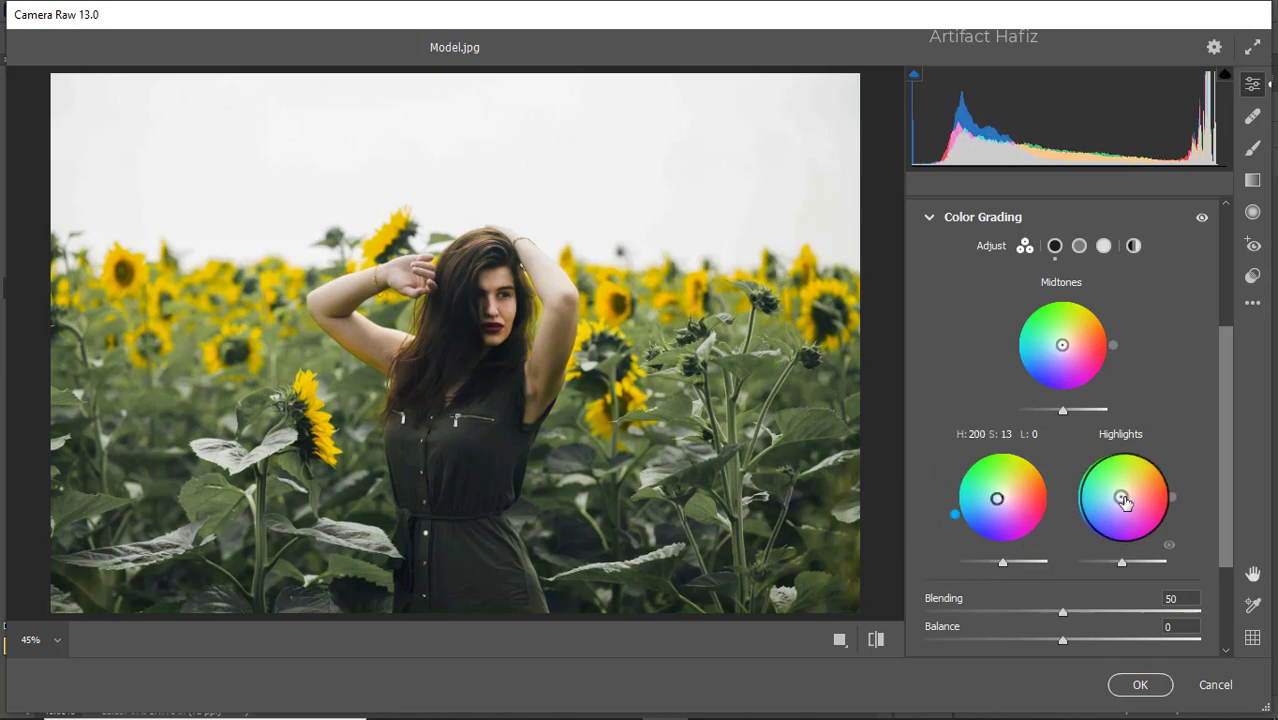
mouse_move(1121, 497)
mouse_down()
mouse_move(1088, 467)
mouse_move(1049, 474)
mouse_move(996, 422)
mouse_up()
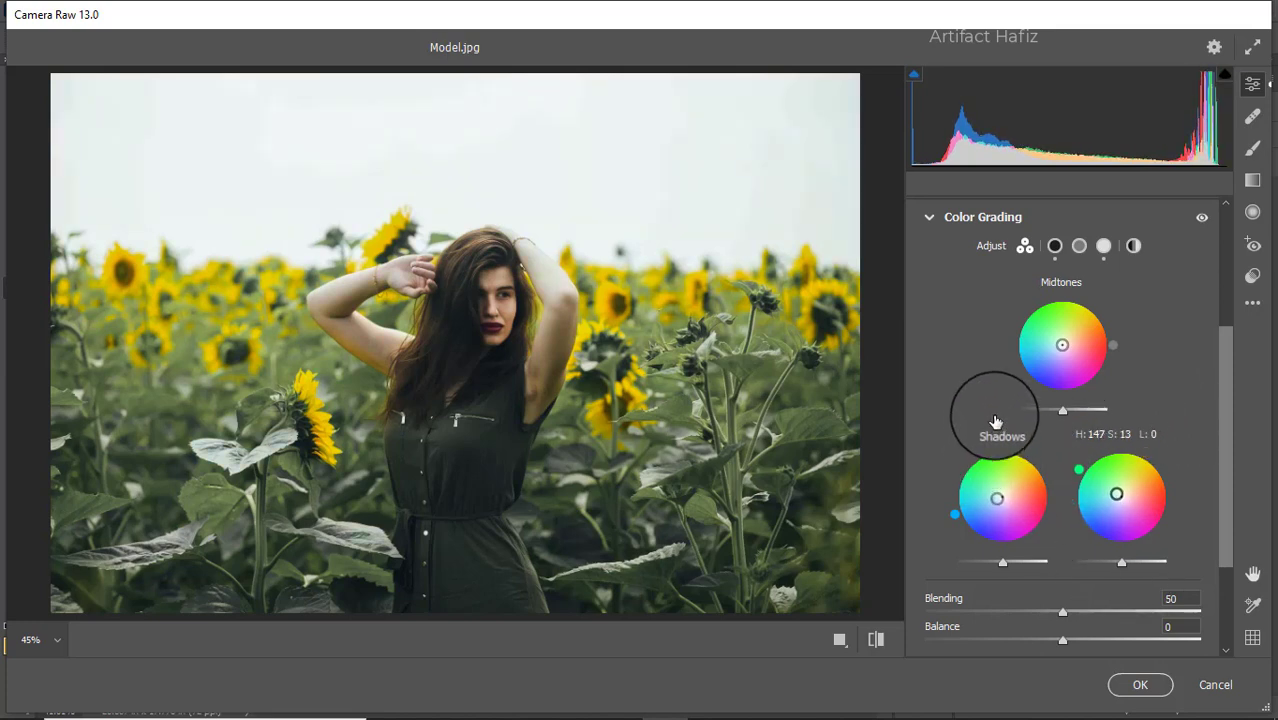
mouse_move(1062, 345)
mouse_down()
mouse_move(1036, 378)
mouse_move(1110, 250)
mouse_move(1177, 275)
mouse_move(1143, 249)
mouse_up()
scroll(1112, 385, down, 2)
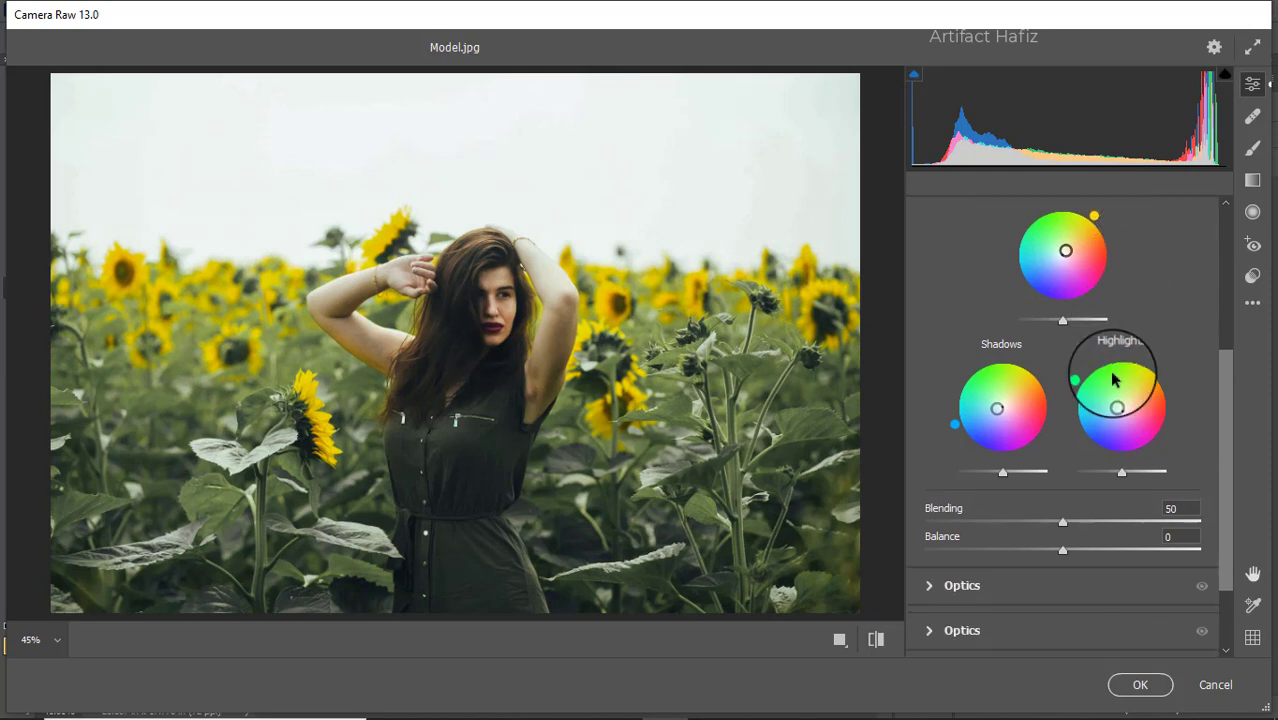
scroll(1070, 434, down, 1)
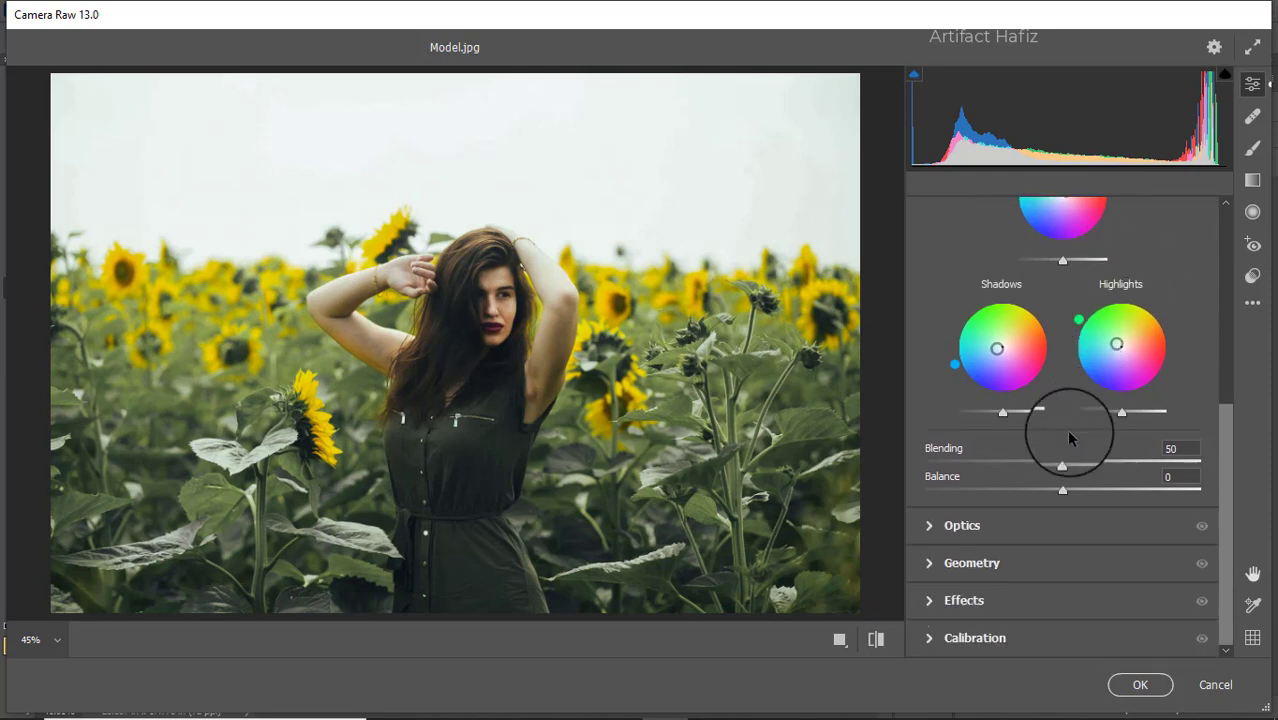
- In Calibration, set primary saturations: Green +43, Red -21, Blue -14
click(979, 641)
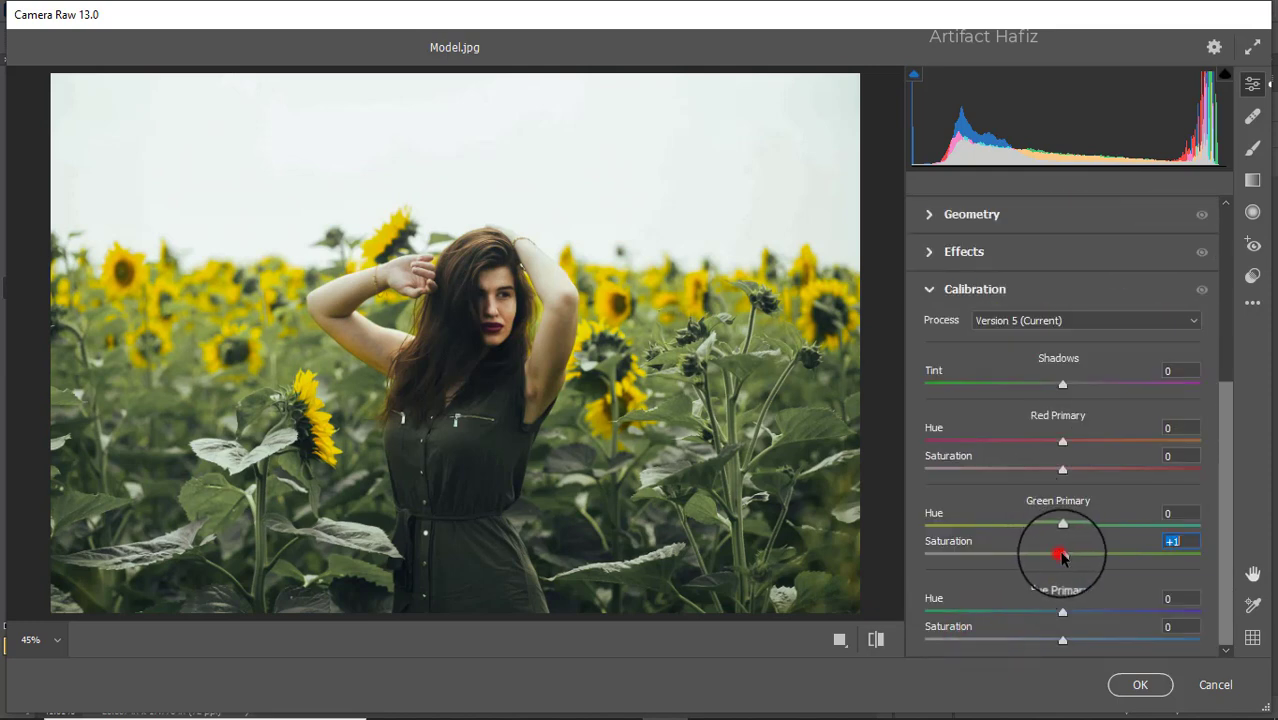
drag(1062, 557, 1121, 561)
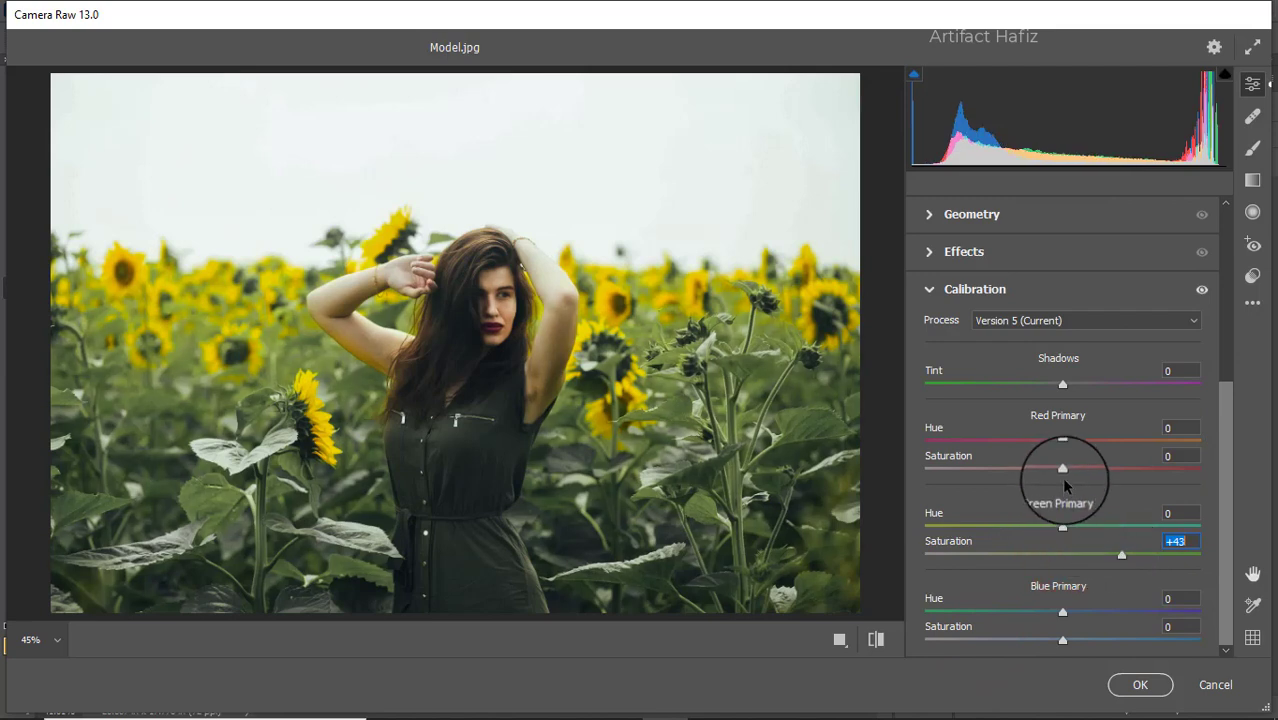
drag(1062, 469, 1040, 474)
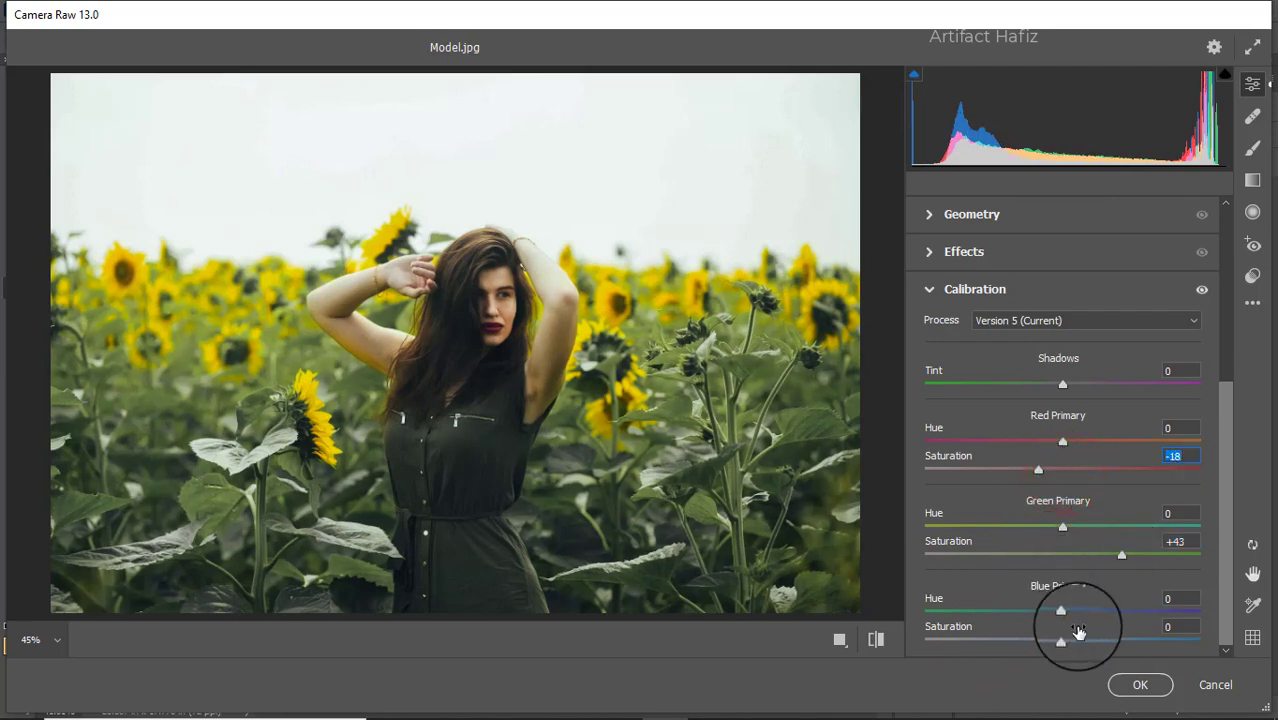
drag(1065, 641, 1050, 645)
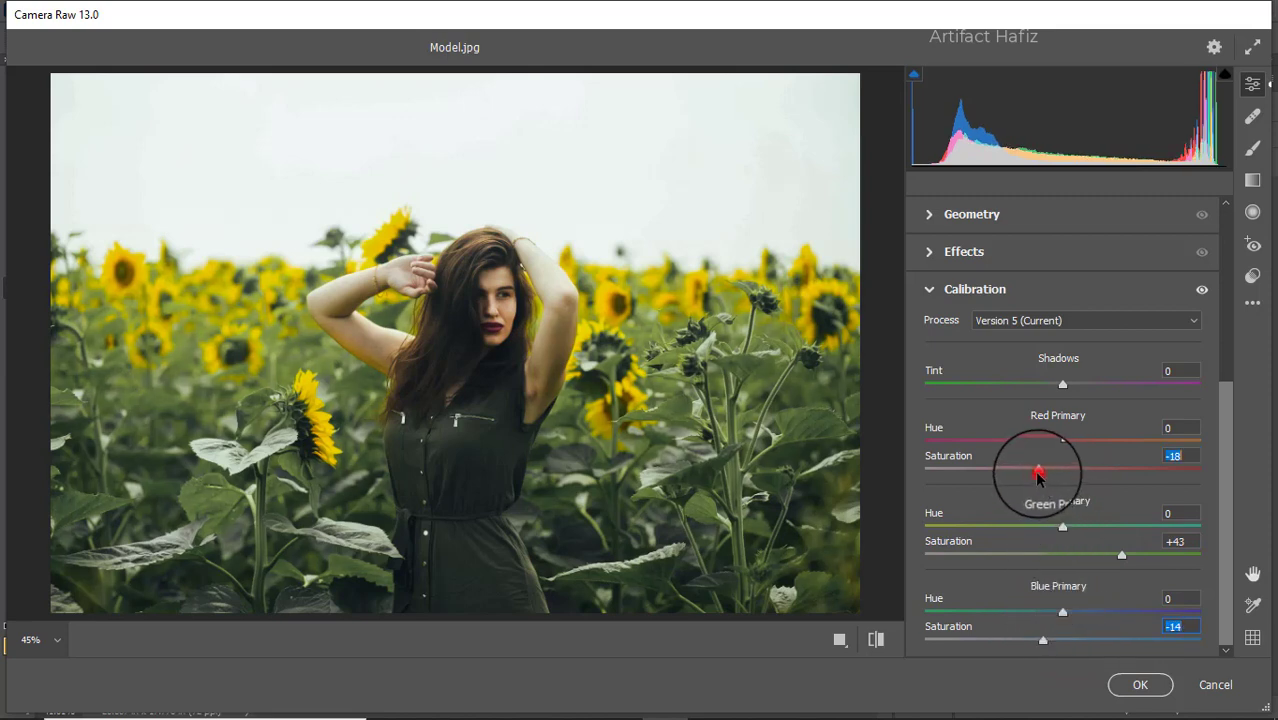
drag(1038, 475, 1033, 470)
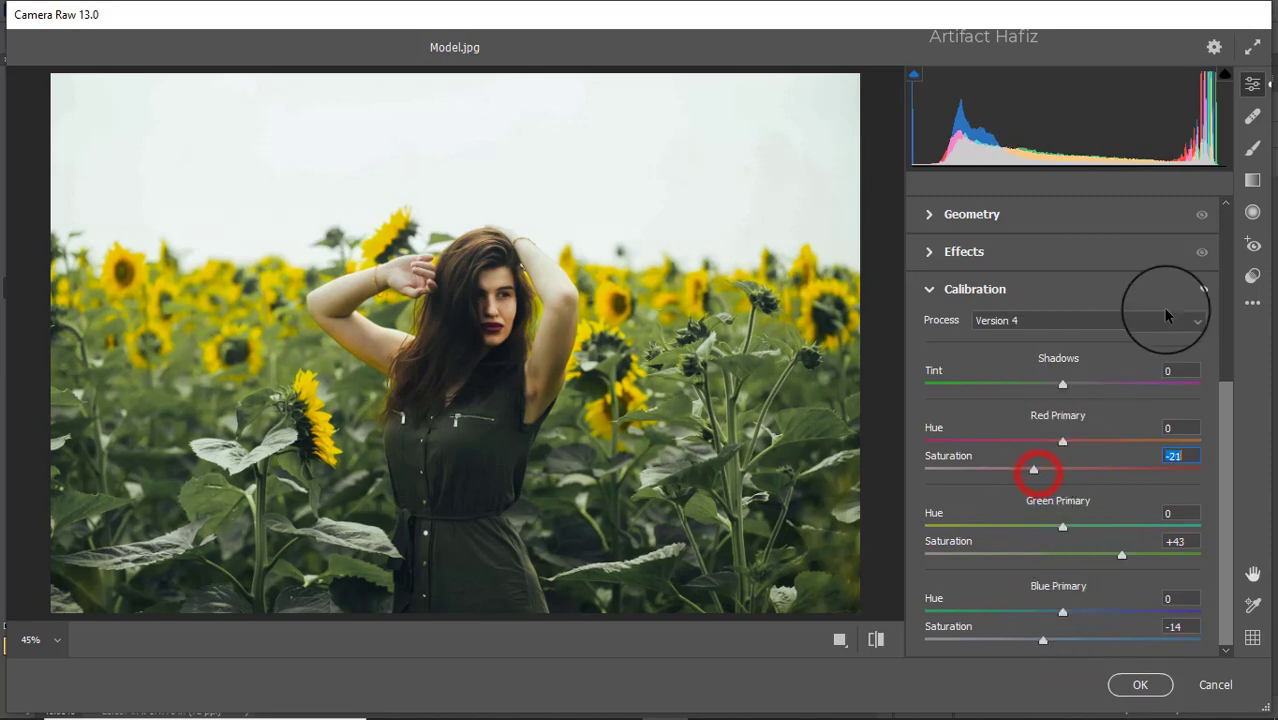
- Drag a graduated filter down over the sky with Temperature -32 and Exposure -0.55
click(1252, 180)
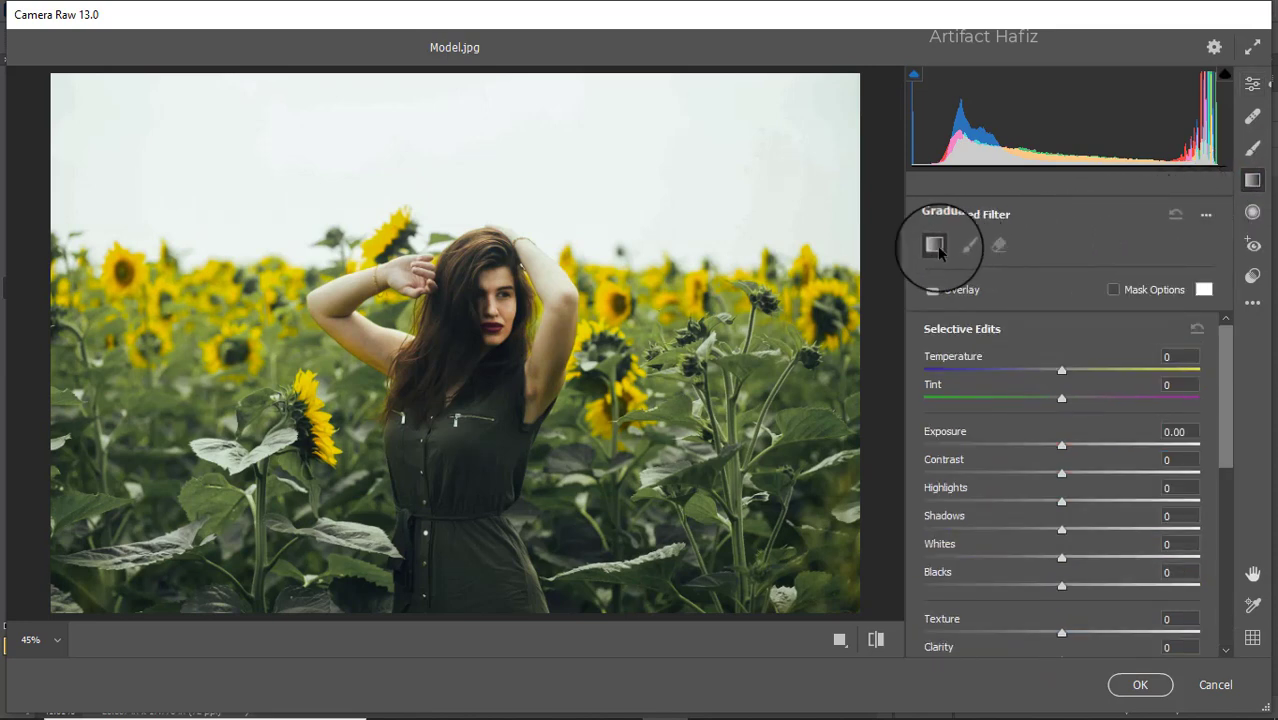
drag(1062, 447, 1029, 447)
mouse_move(514, 75)
mouse_down()
mouse_move(512, 315)
mouse_move(512, 291)
mouse_up()
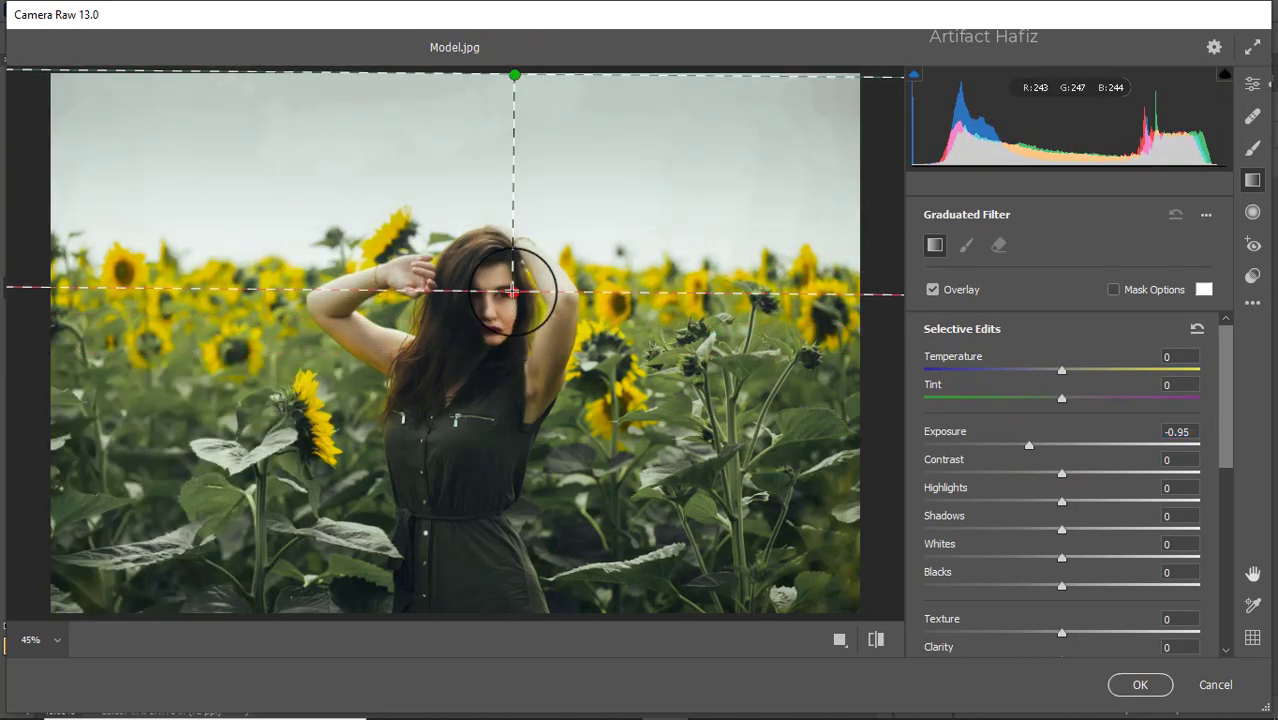
drag(1062, 370, 1018, 373)
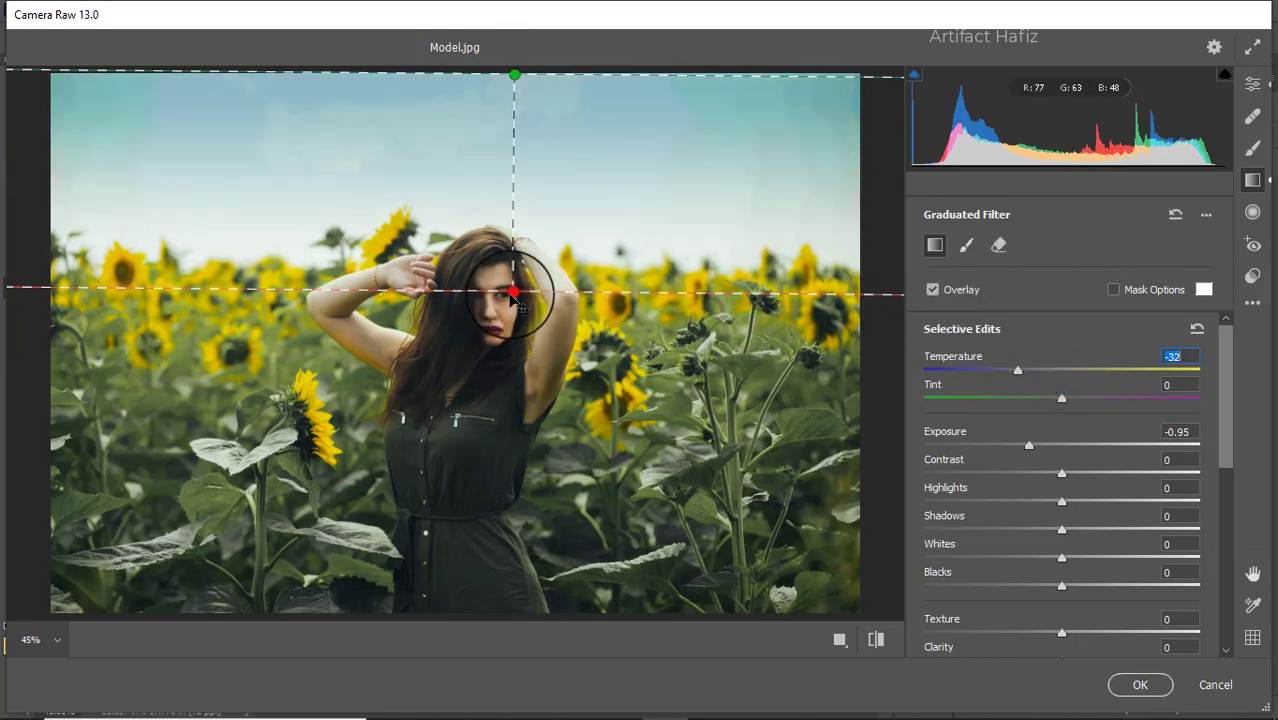
drag(513, 292, 517, 308)
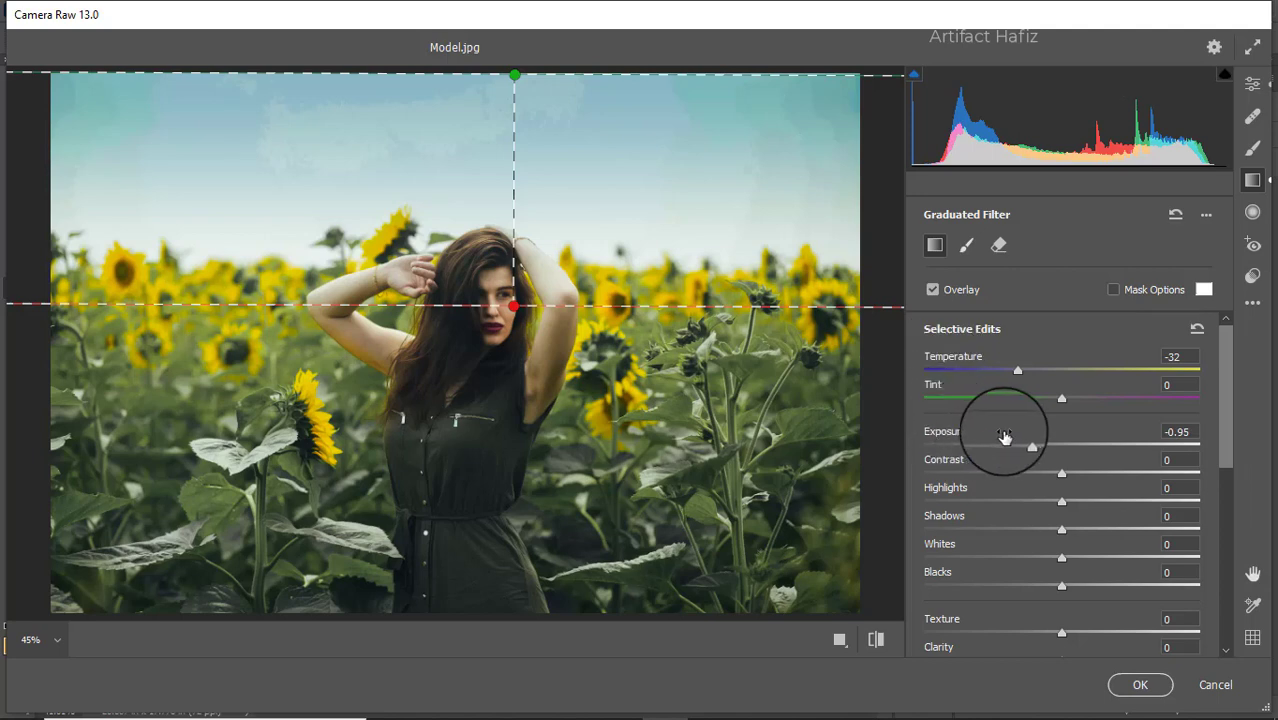
mouse_move(1029, 447)
mouse_down()
mouse_move(1083, 448)
mouse_move(1045, 461)
mouse_up()
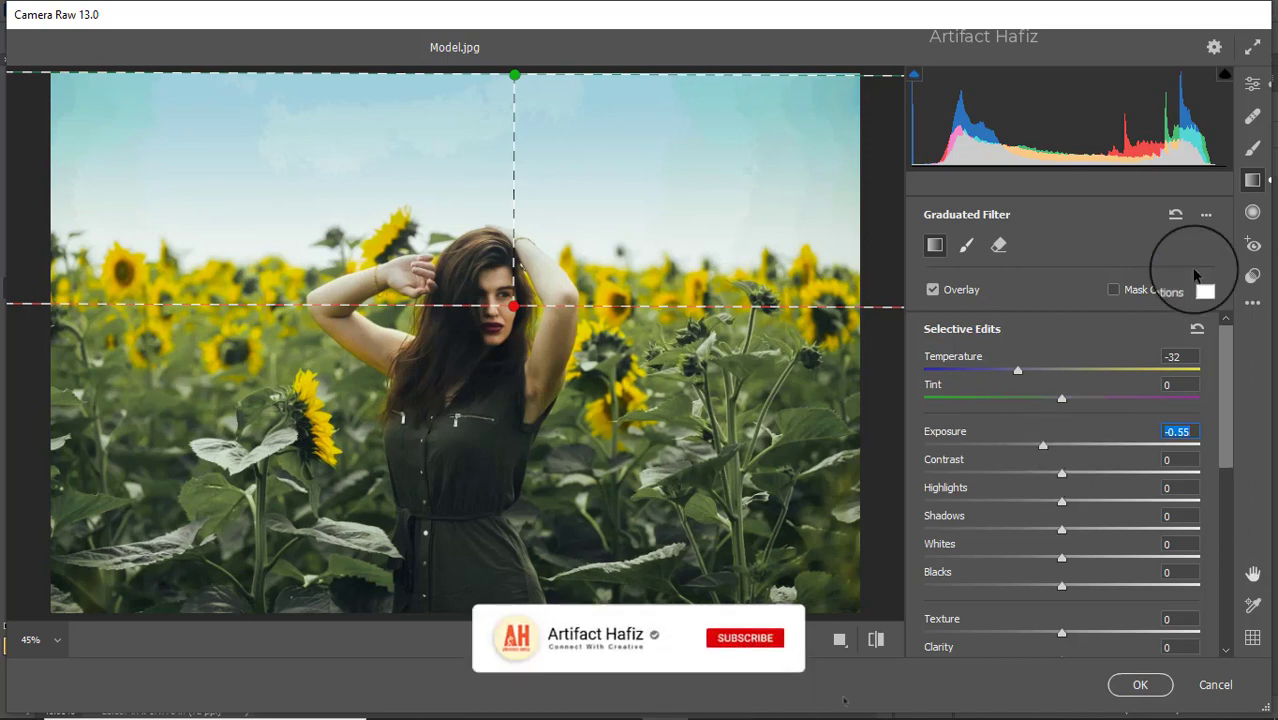
click(1251, 83)
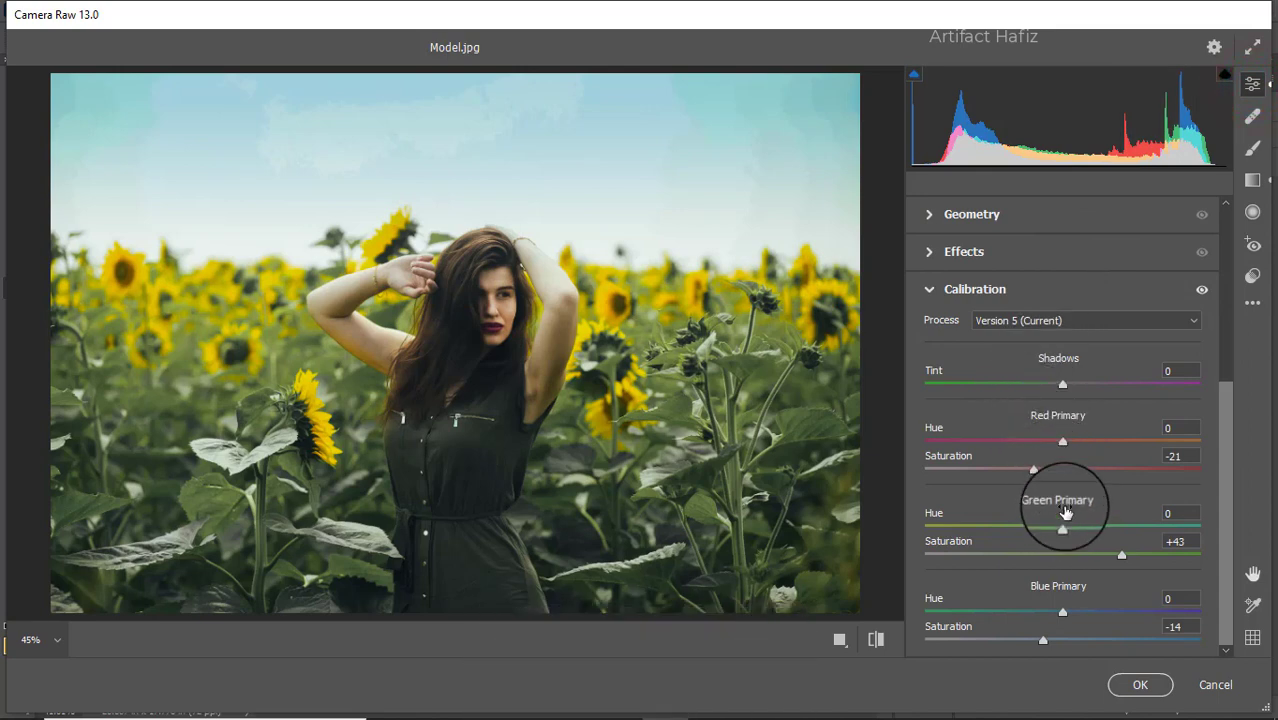
- Set Basic exposure to -0.60 and apply the Camera Raw Filter to Layer 1 as a smart filter
scroll(1150, 497, up, 3)
scroll(1147, 487, up, 3)
scroll(1106, 418, up, 2)
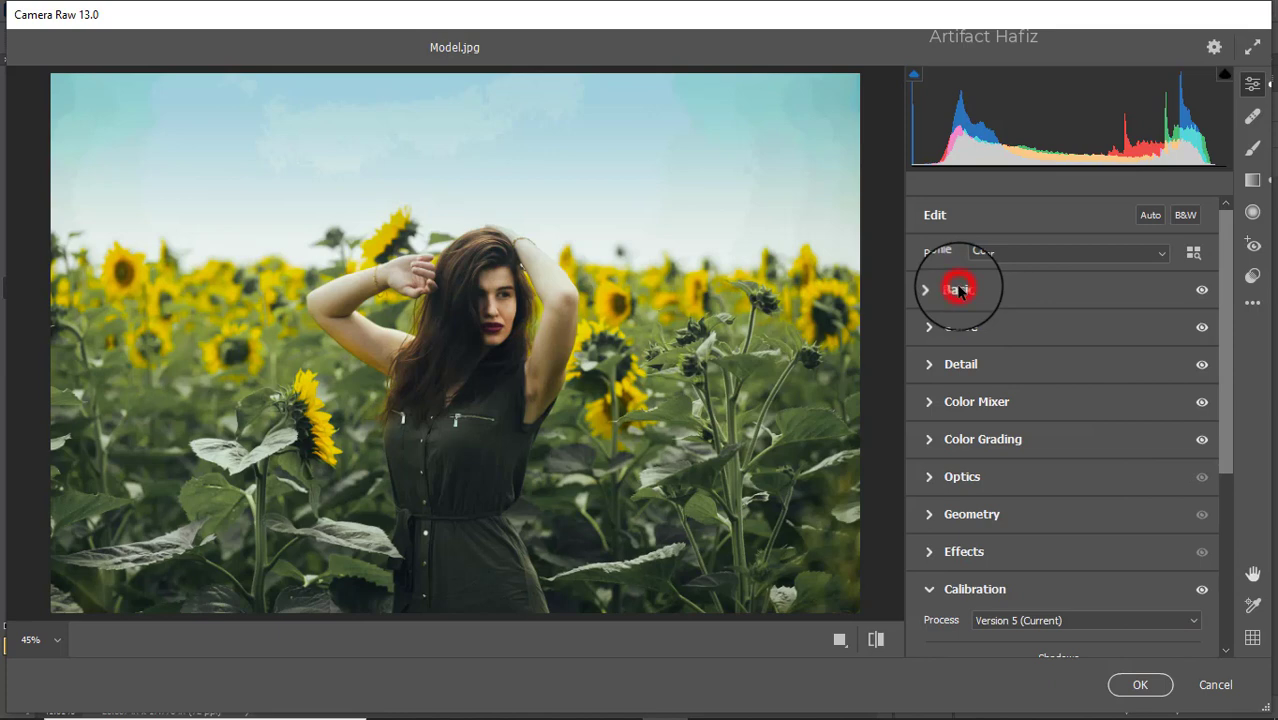
click(959, 289)
drag(1040, 366, 1047, 366)
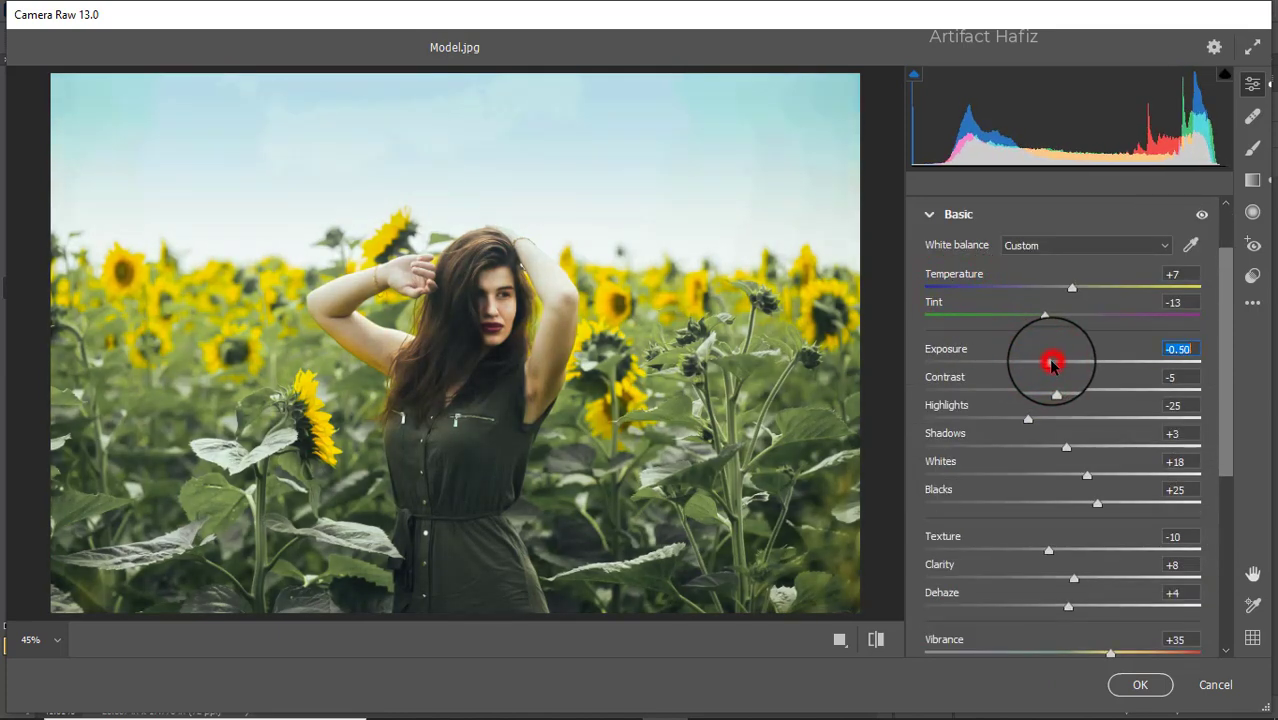
click(1124, 686)
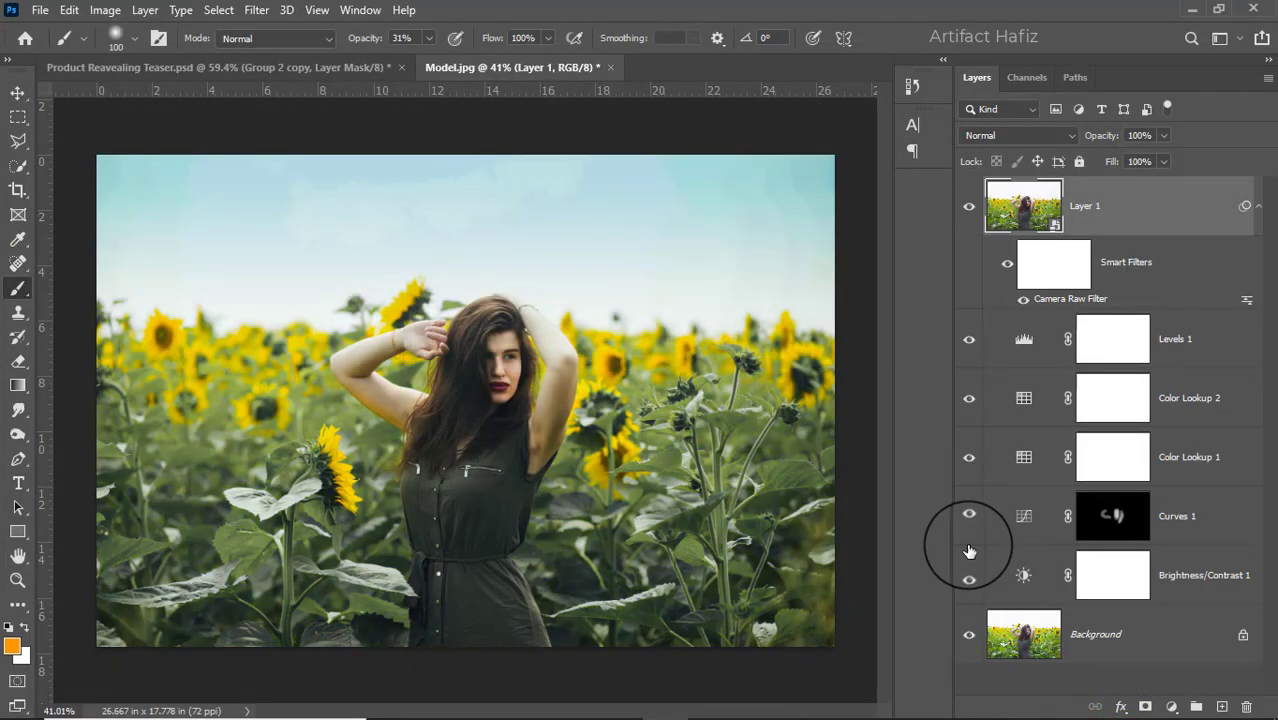
alt+click(968, 638)
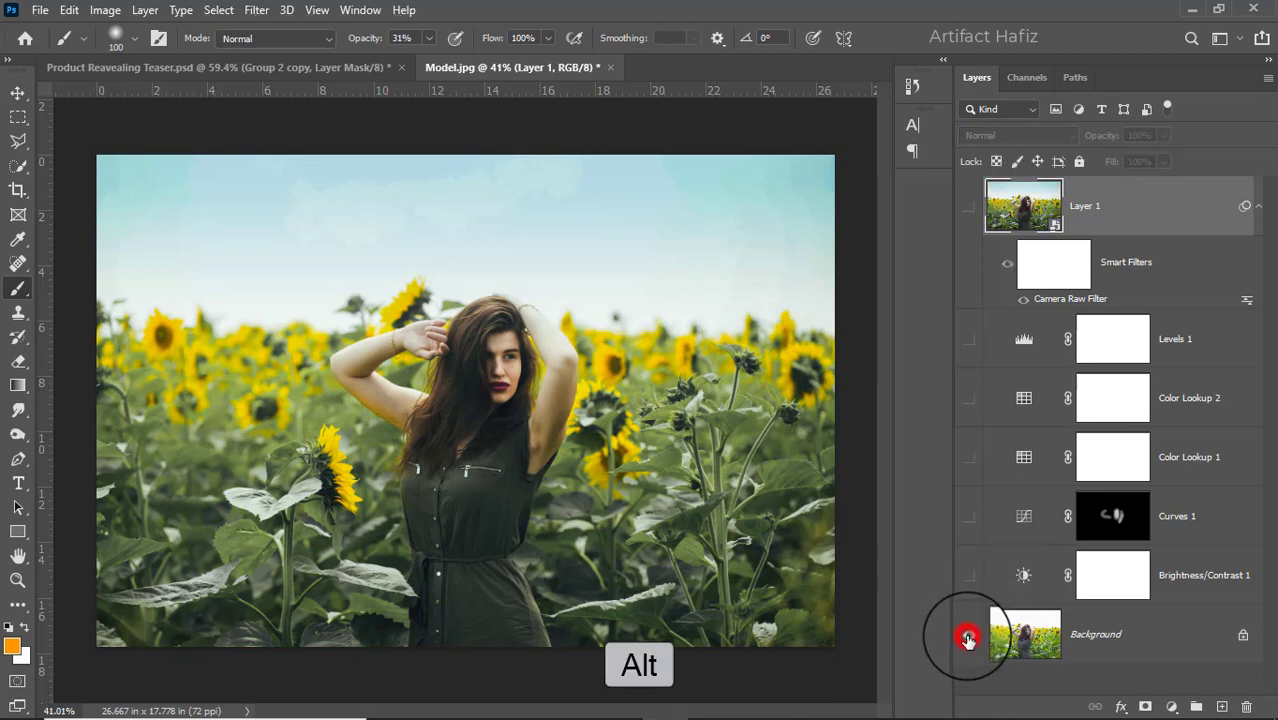
alt+click(968, 638)
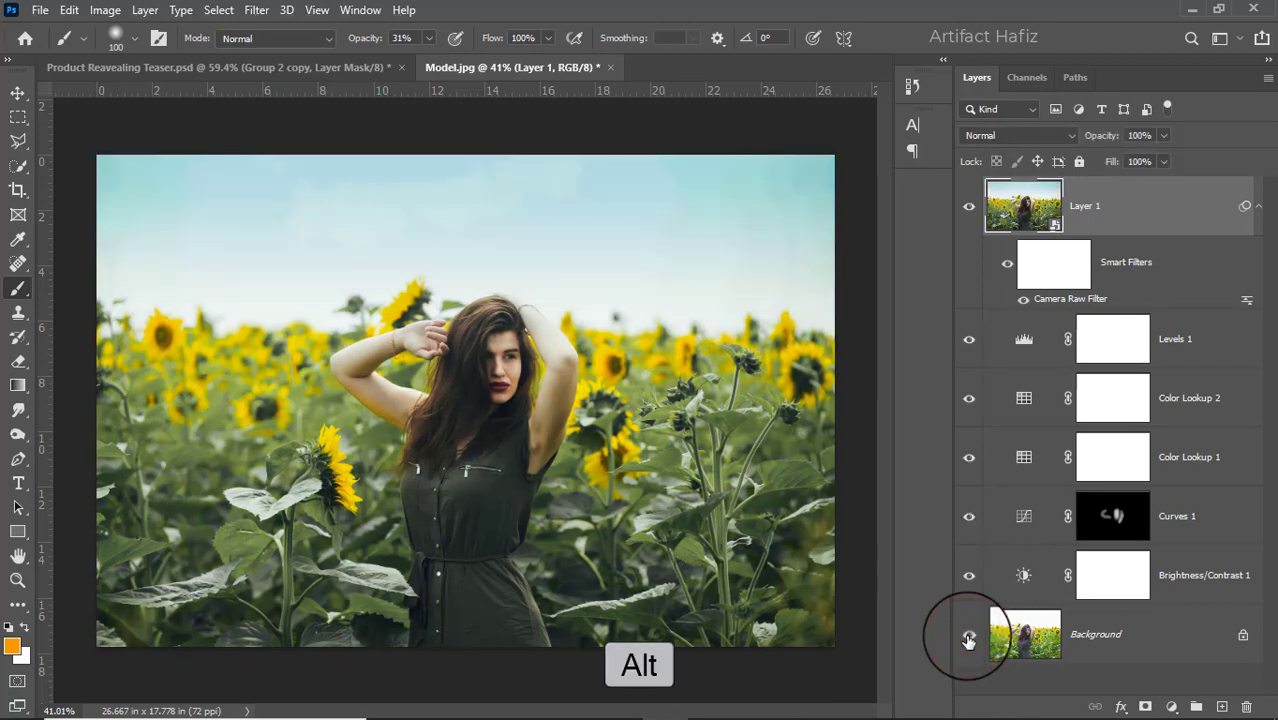
alt+click(968, 638)
alt+click(968, 638)
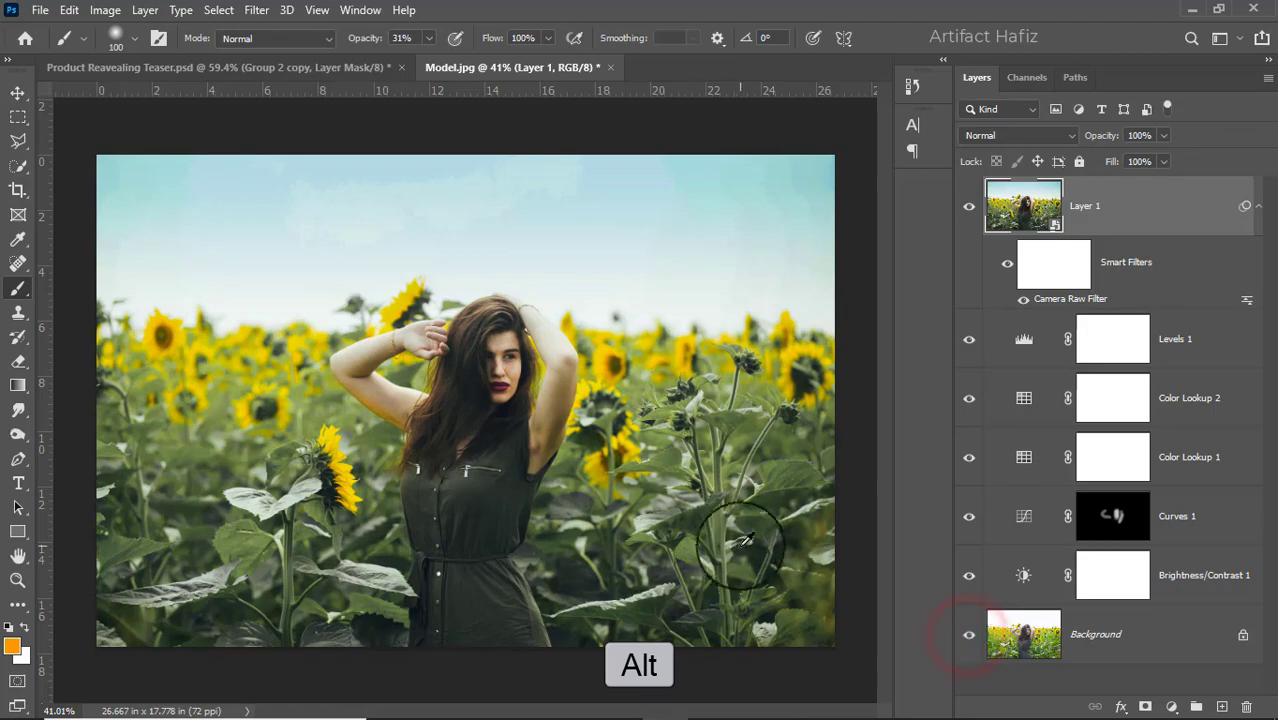